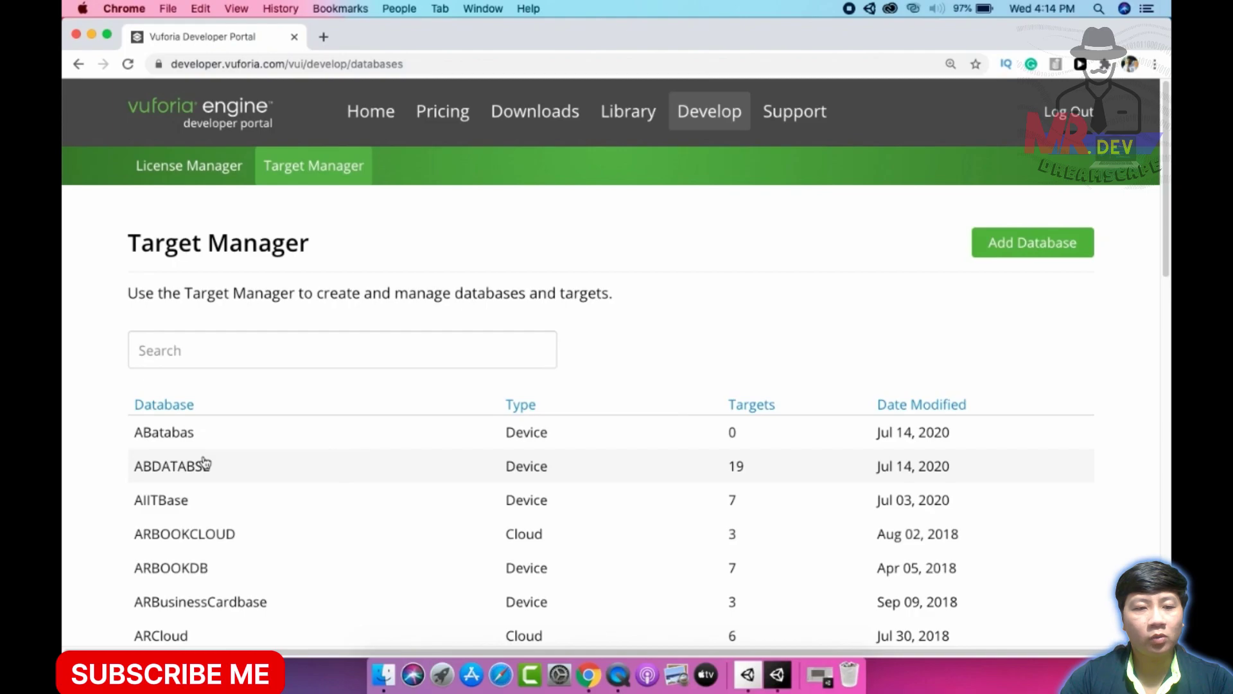
Open the ARONE database and choose AEROPLANE.jpeg from the ARBookTargets folder as the file for a new single-image target
{"action": "scroll", "coordinate": [204, 462], "scroll_direction": "down", "scroll_amount": 4}
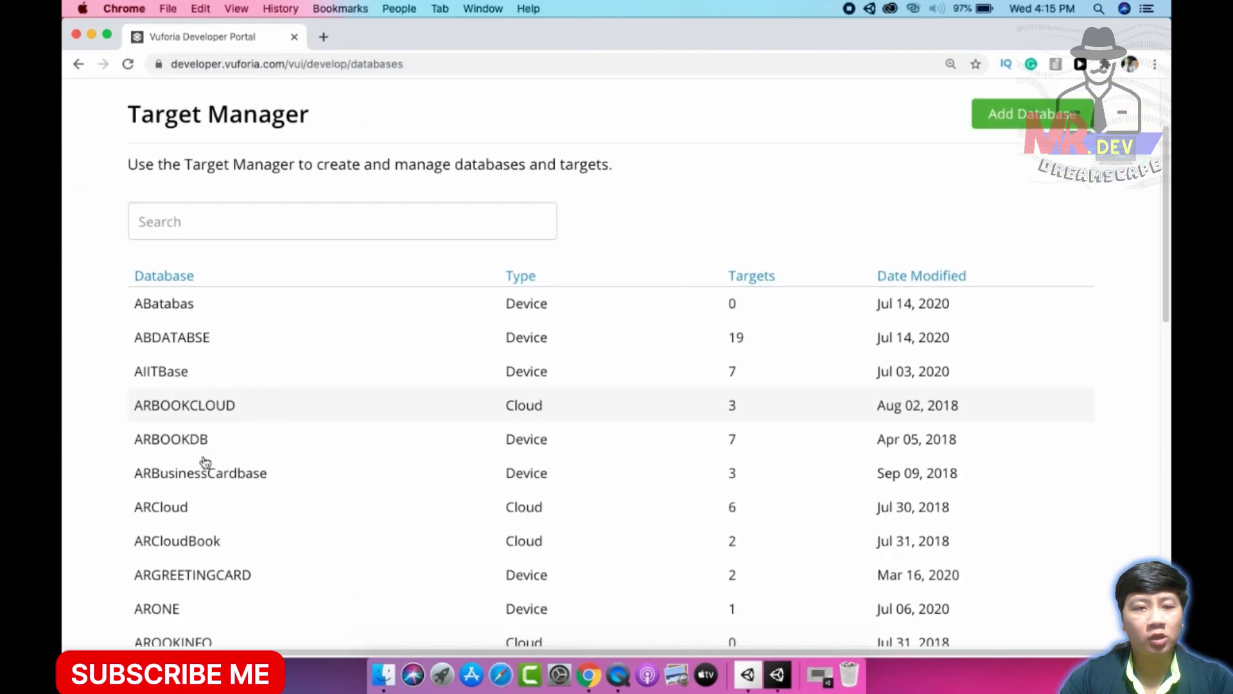
{"action": "left_click", "coordinate": [168, 615]}
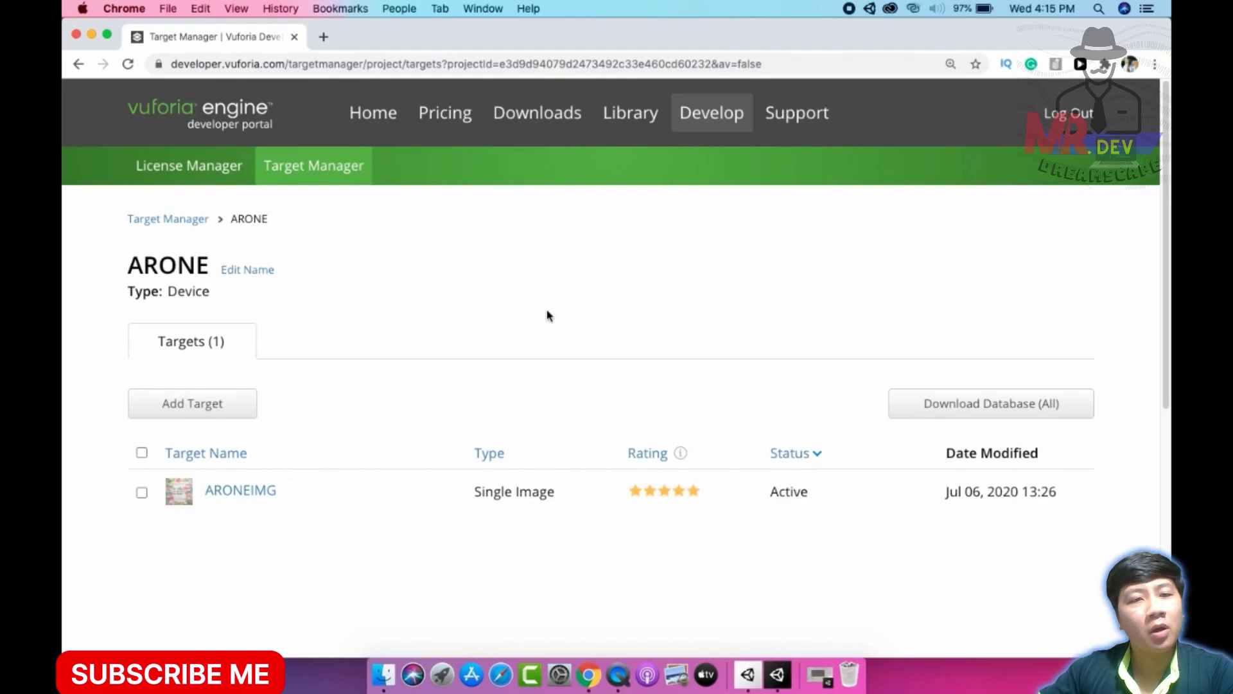
{"action": "left_click", "coordinate": [215, 415]}
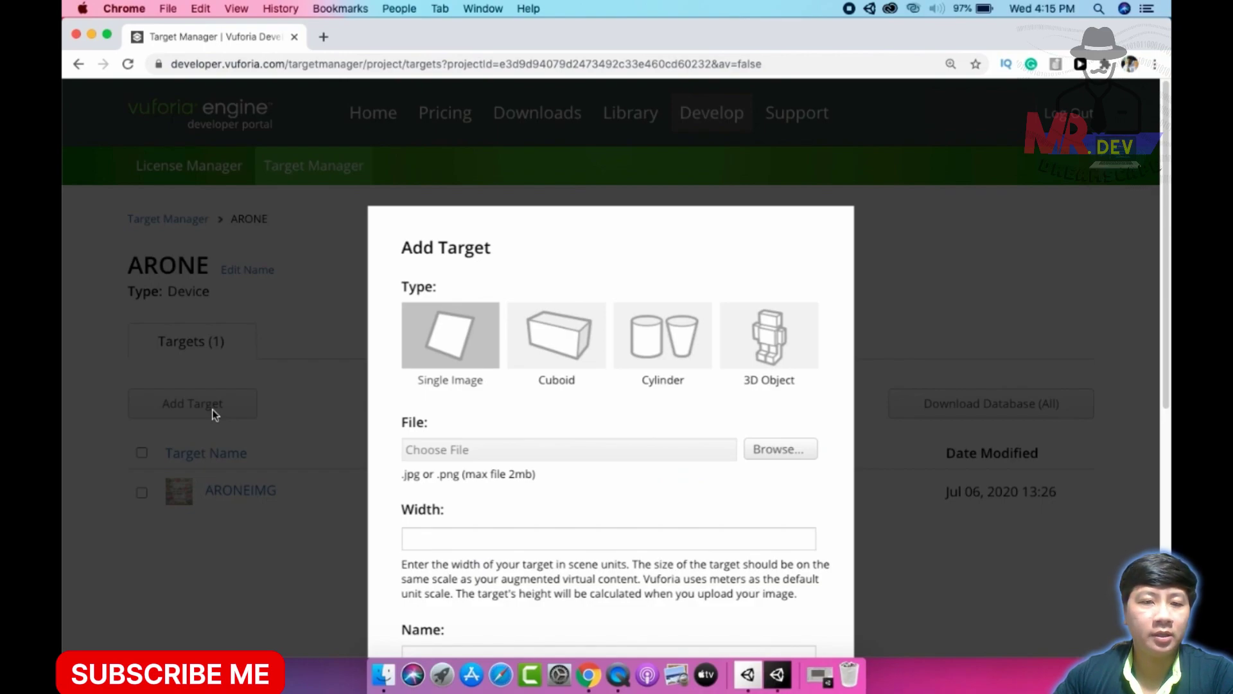
{"action": "left_click", "coordinate": [785, 450]}
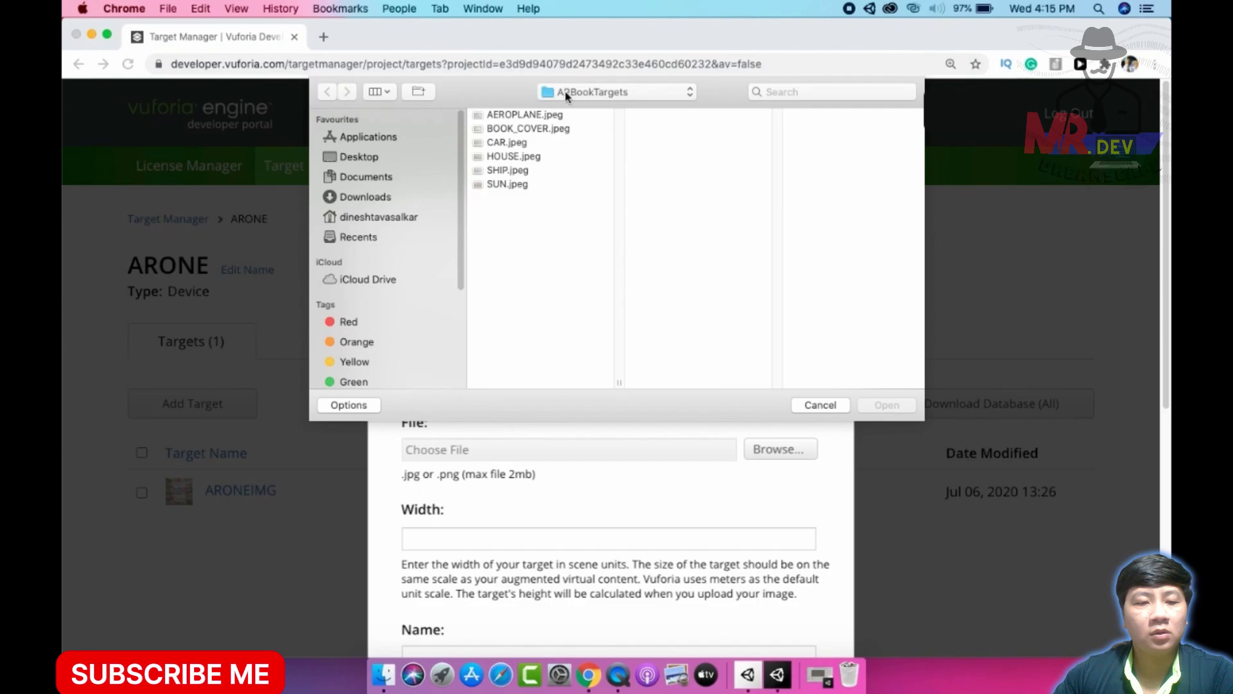
{"action": "left_click", "coordinate": [596, 93]}
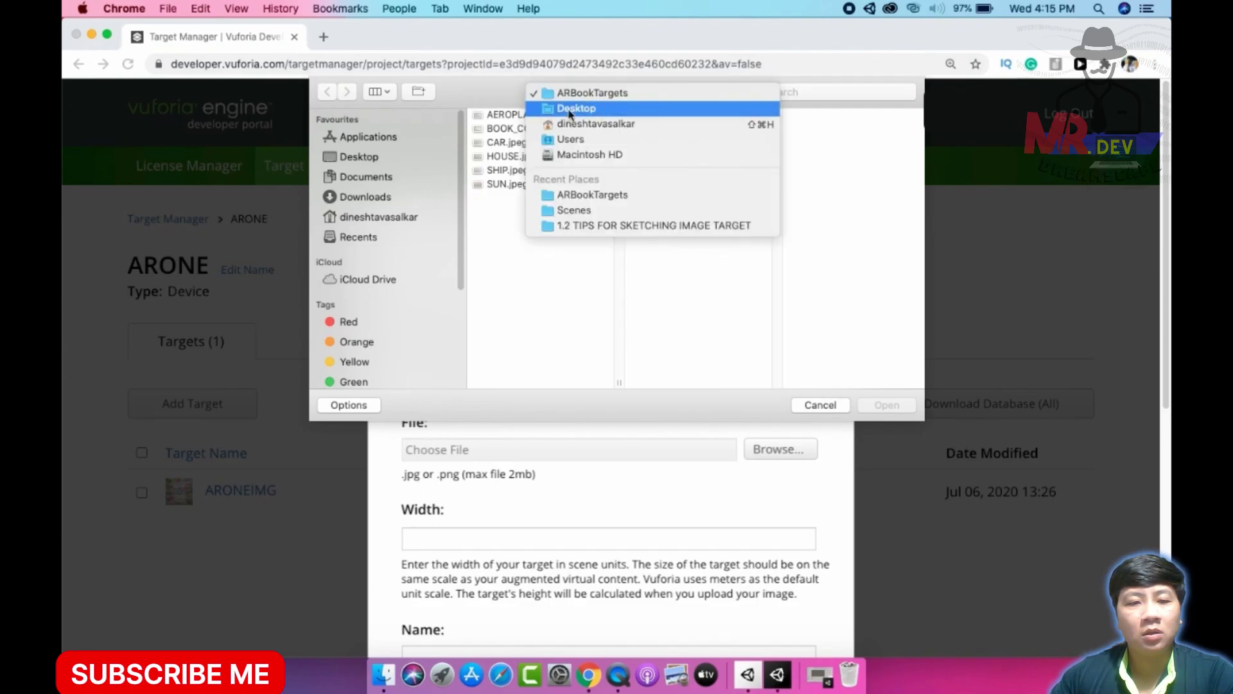
{"action": "left_click", "coordinate": [504, 118]}
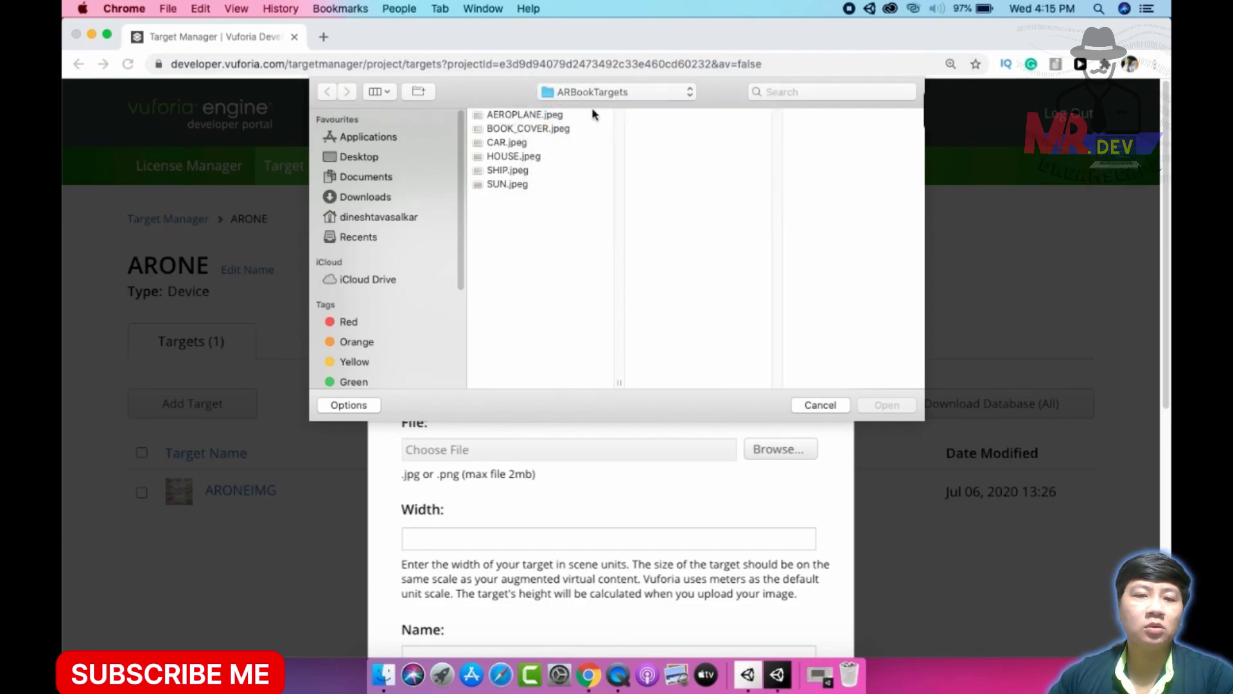
{"action": "left_click", "coordinate": [523, 116]}
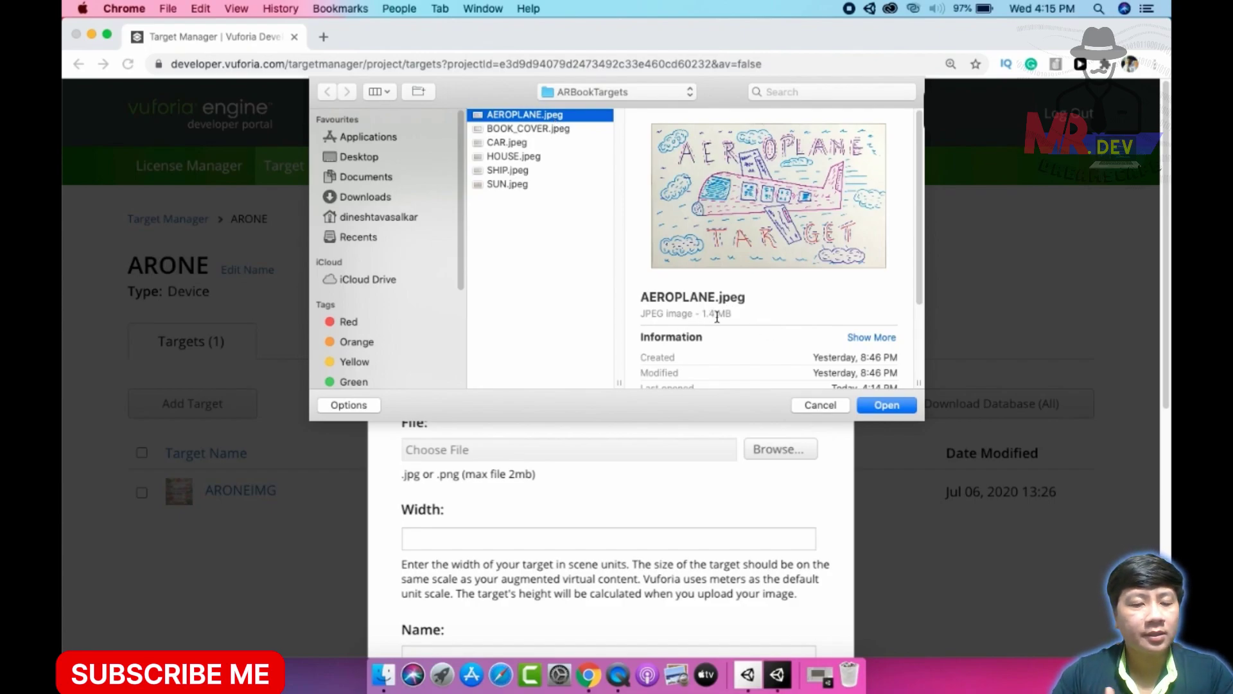
{"action": "left_click", "coordinate": [899, 407]}
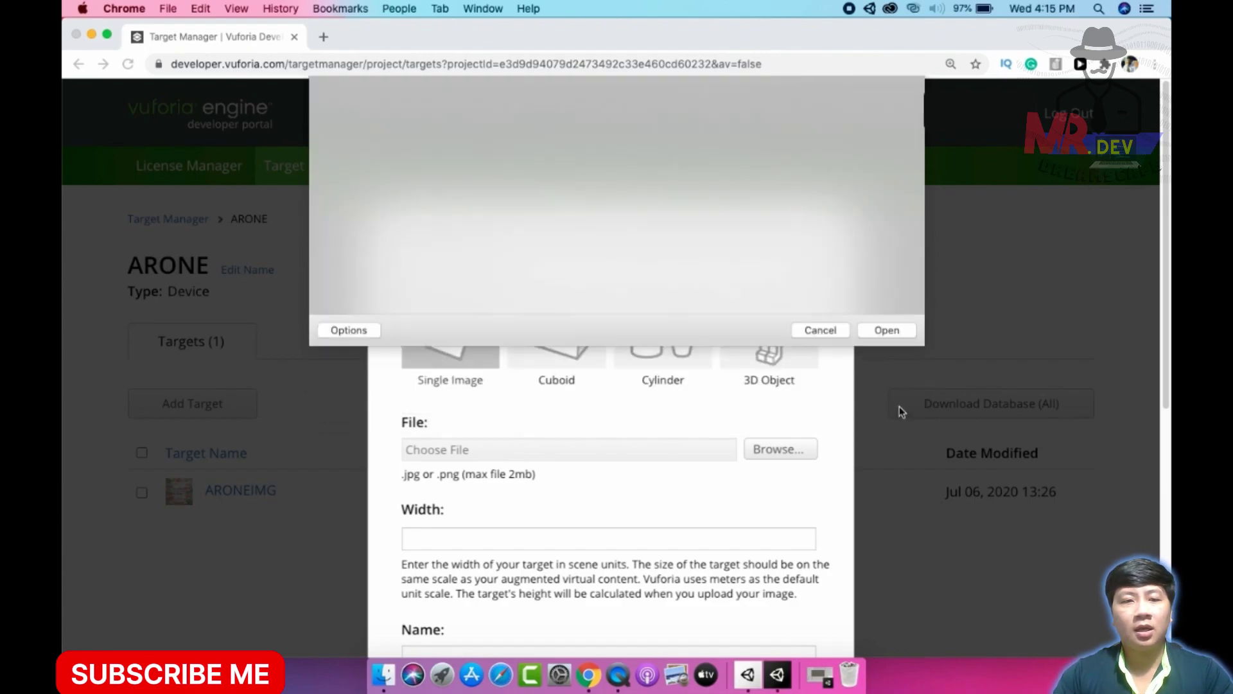
Set the target's width to 1, keep the name AEROPLANE, and add it to the database
{"action": "scroll", "coordinate": [535, 307], "scroll_direction": "up", "scroll_amount": 3}
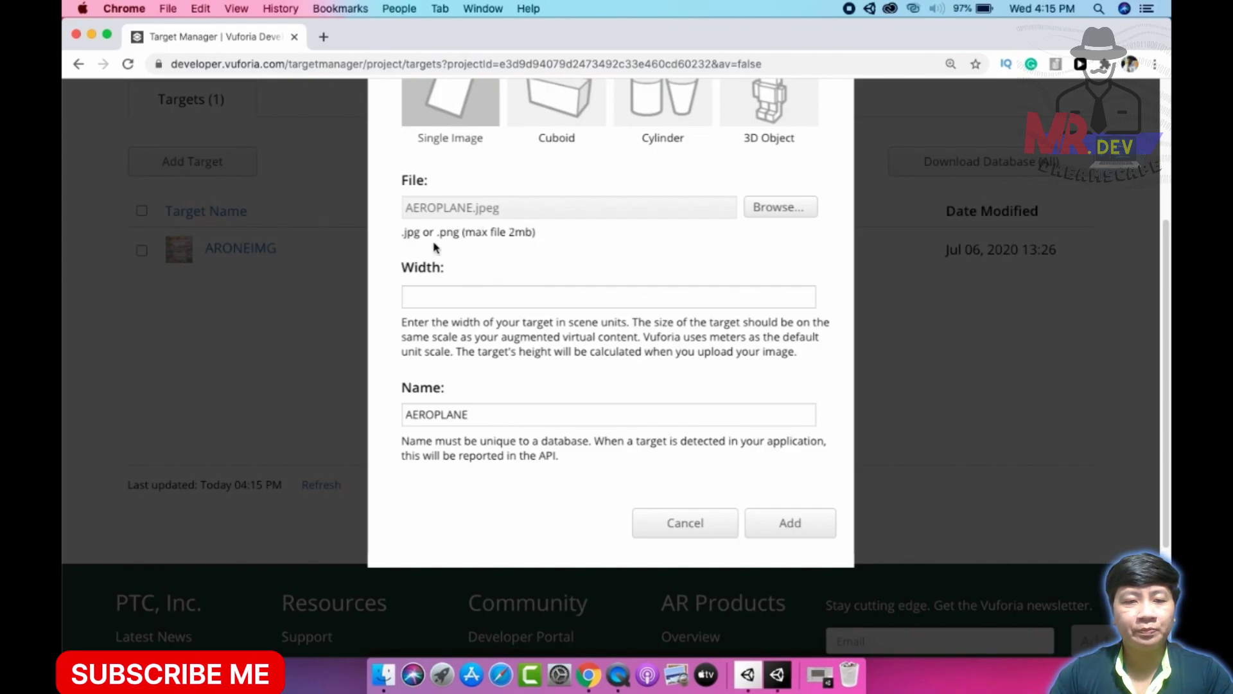
{"action": "left_click", "coordinate": [449, 297]}
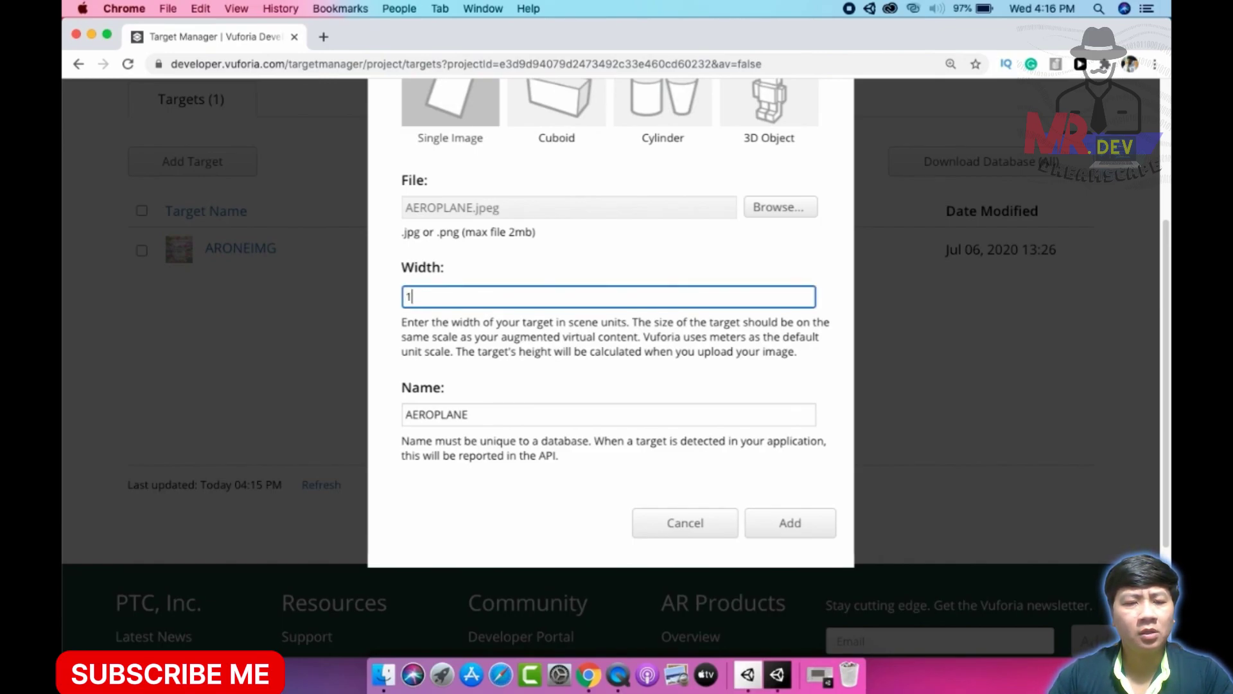
{"action": "left_click", "coordinate": [473, 414]}
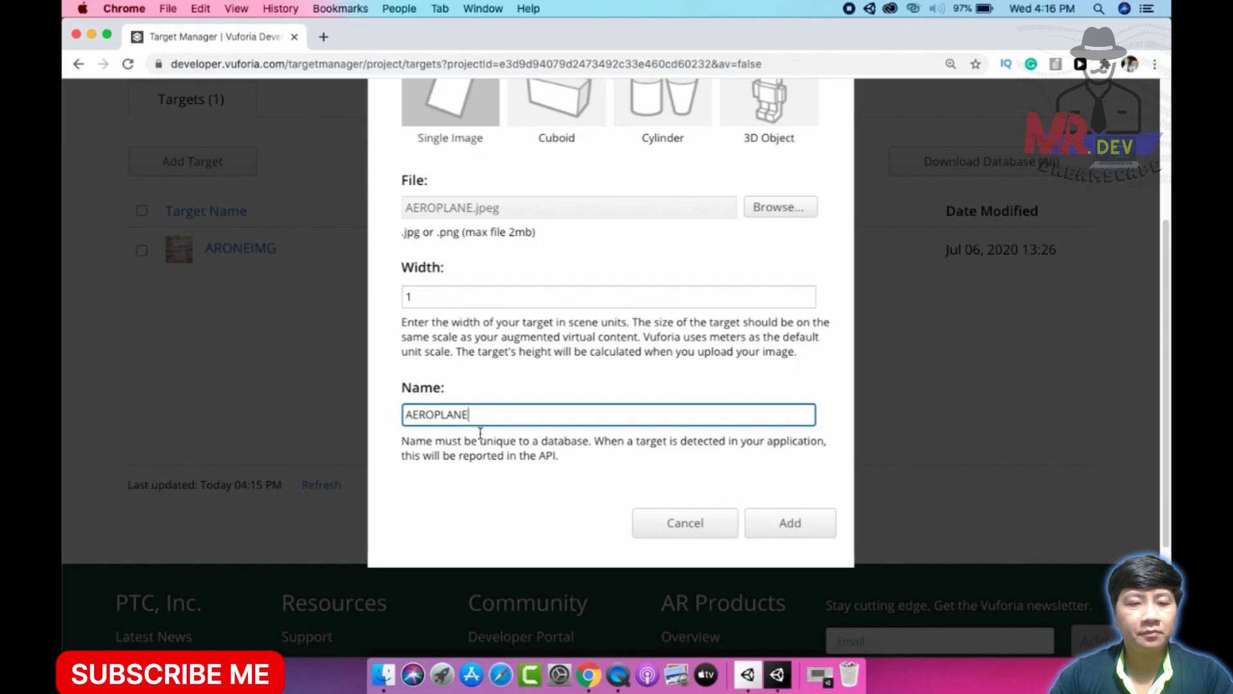
{"action": "left_click", "coordinate": [802, 526]}
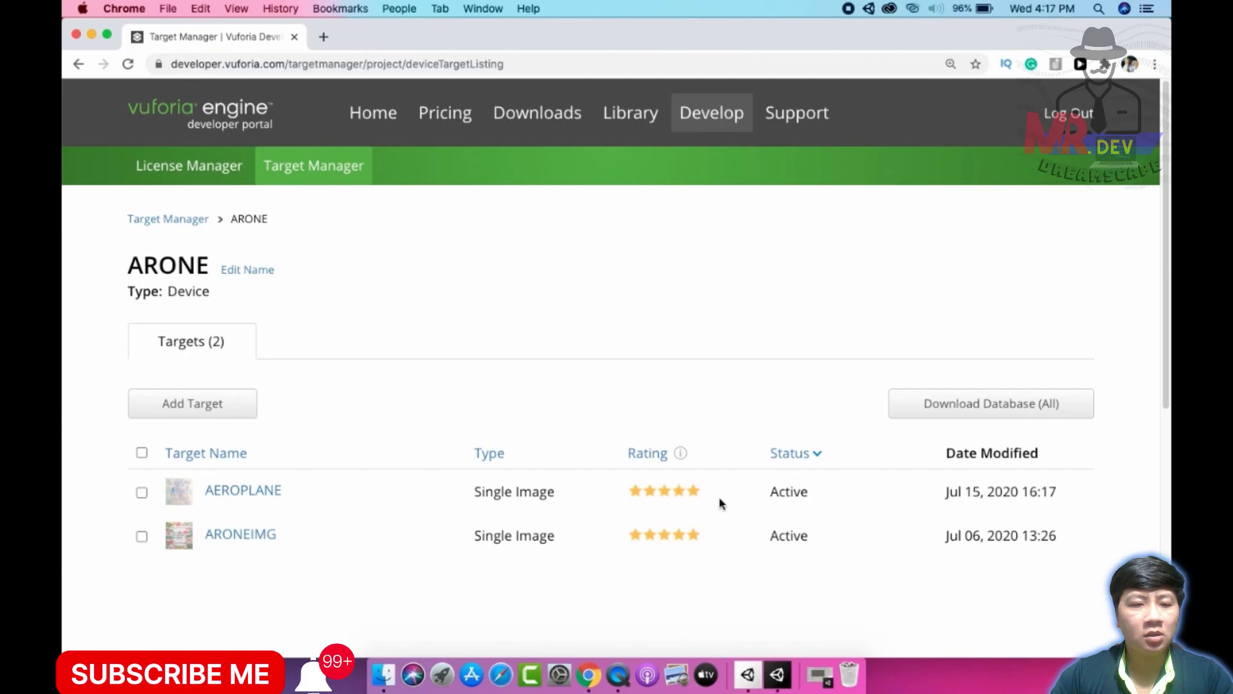
Add a single-image target named BOOK_COVER from BOOK_COVER.jpeg with a width of 1
{"action": "left_click", "coordinate": [164, 400]}
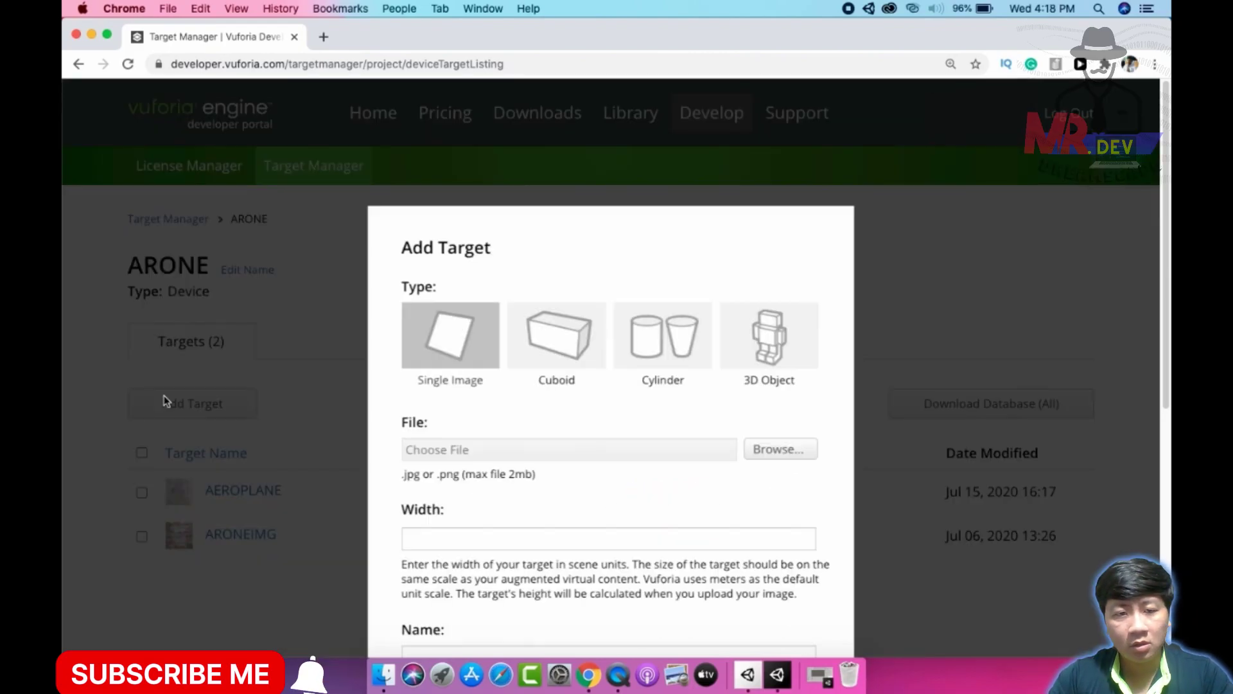
{"action": "left_click", "coordinate": [782, 451]}
{"action": "left_click", "coordinate": [530, 130]}
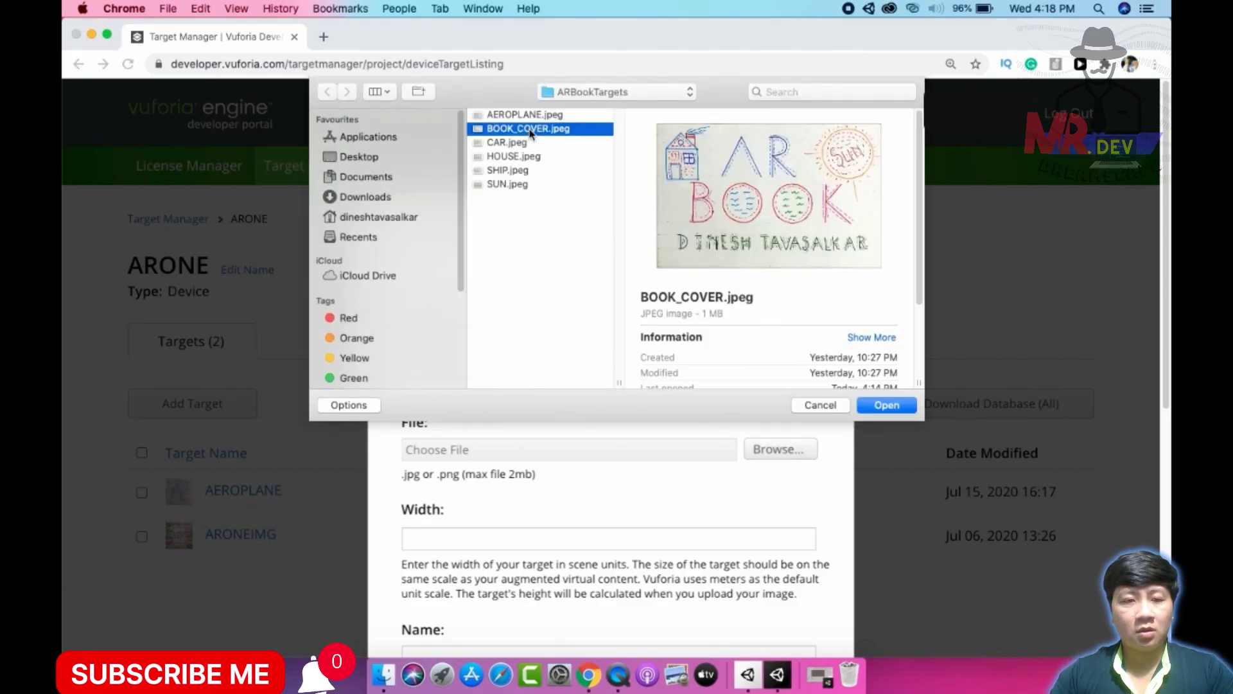
{"action": "left_click", "coordinate": [886, 405]}
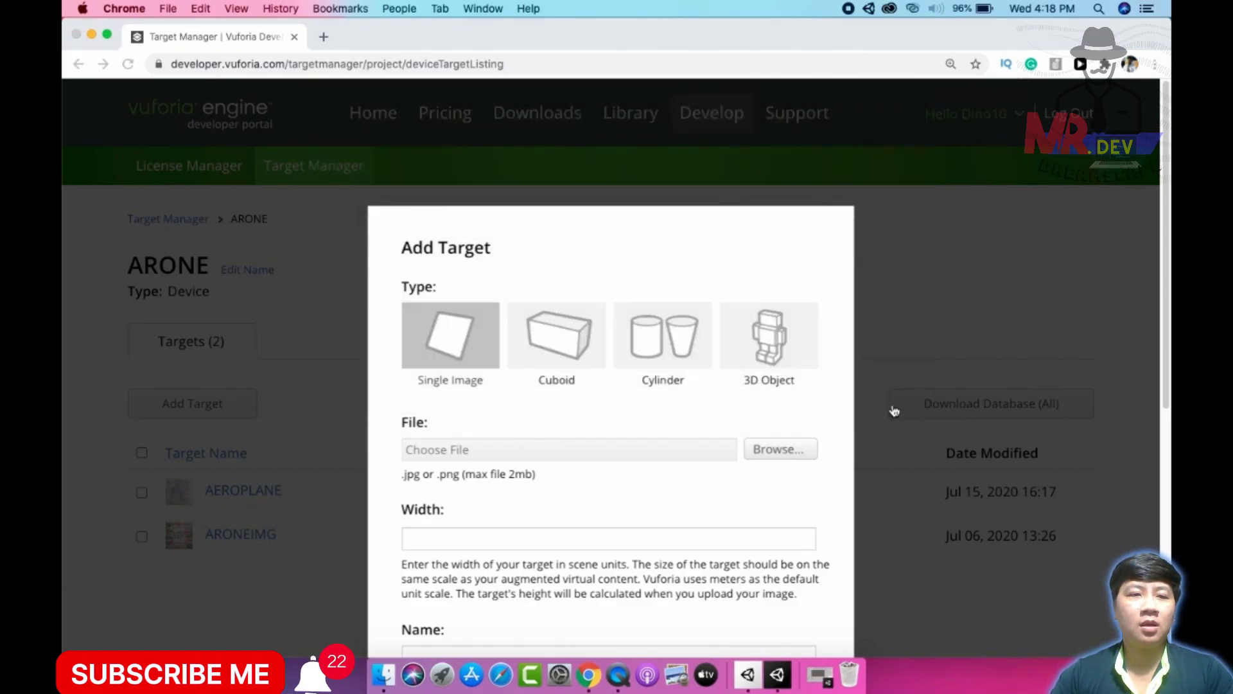
{"action": "scroll", "coordinate": [896, 408], "scroll_direction": "down", "scroll_amount": 6}
{"action": "scroll", "coordinate": [648, 381], "scroll_direction": "up", "scroll_amount": 1}
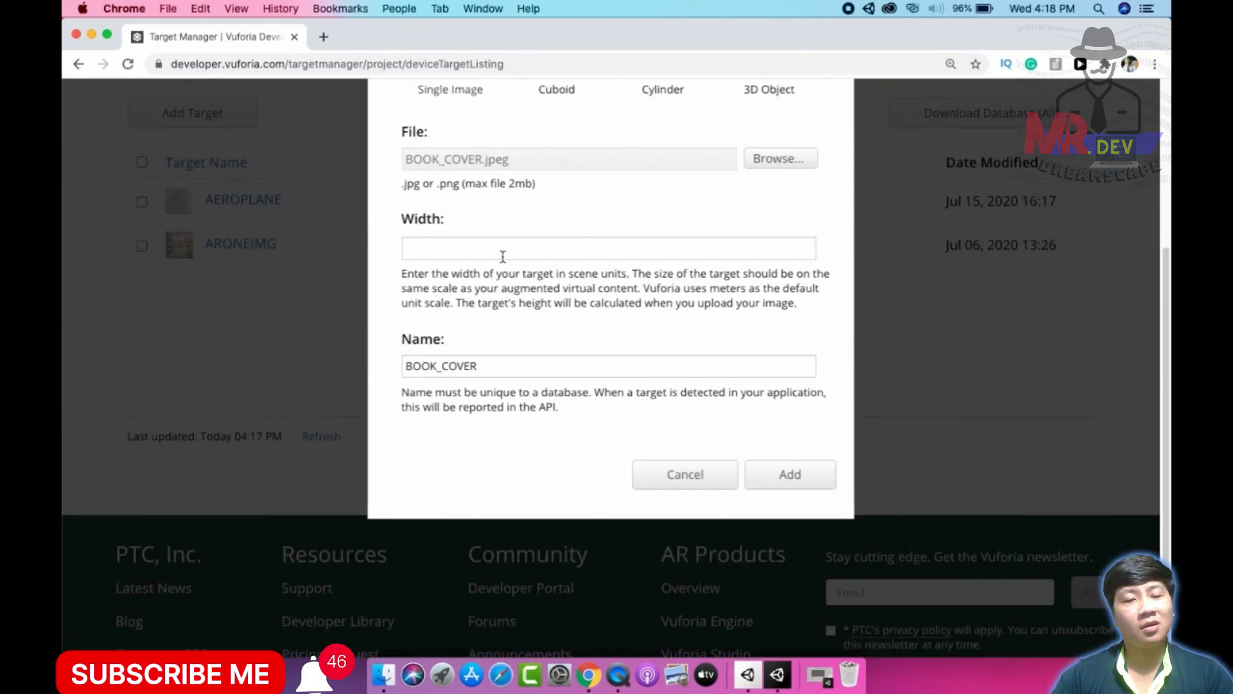
{"action": "left_click", "coordinate": [434, 247]}
{"action": "type", "text": "1"}
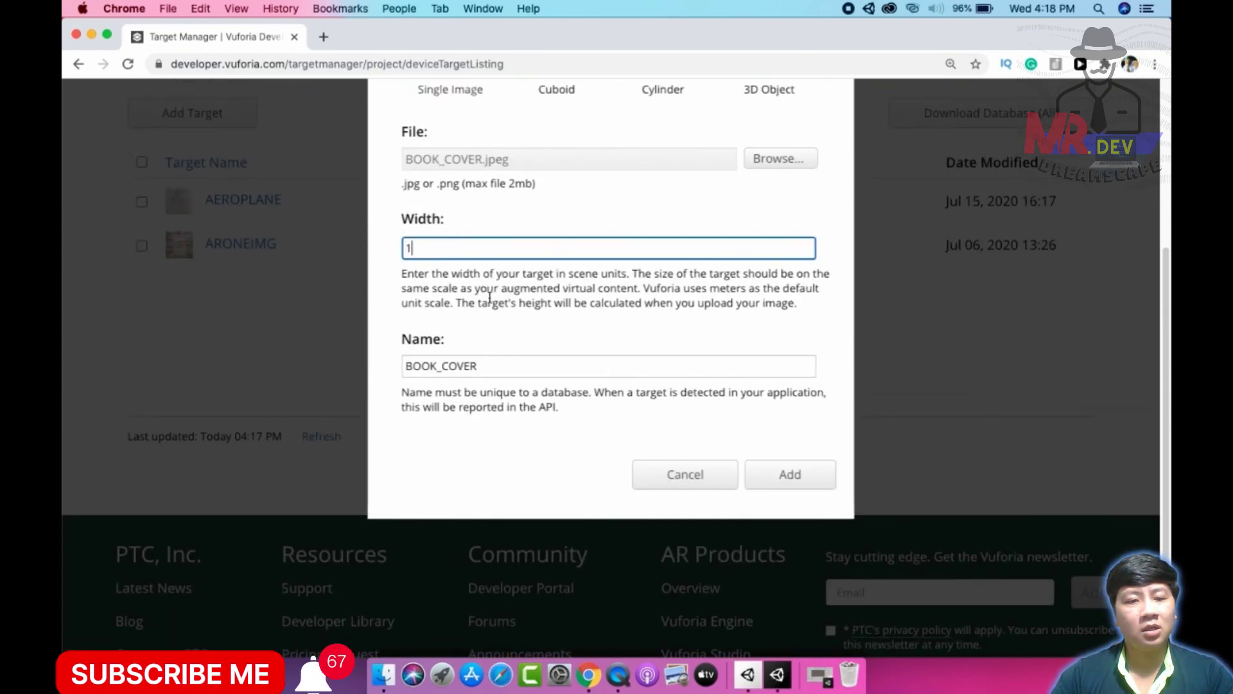
{"action": "left_click", "coordinate": [785, 473]}
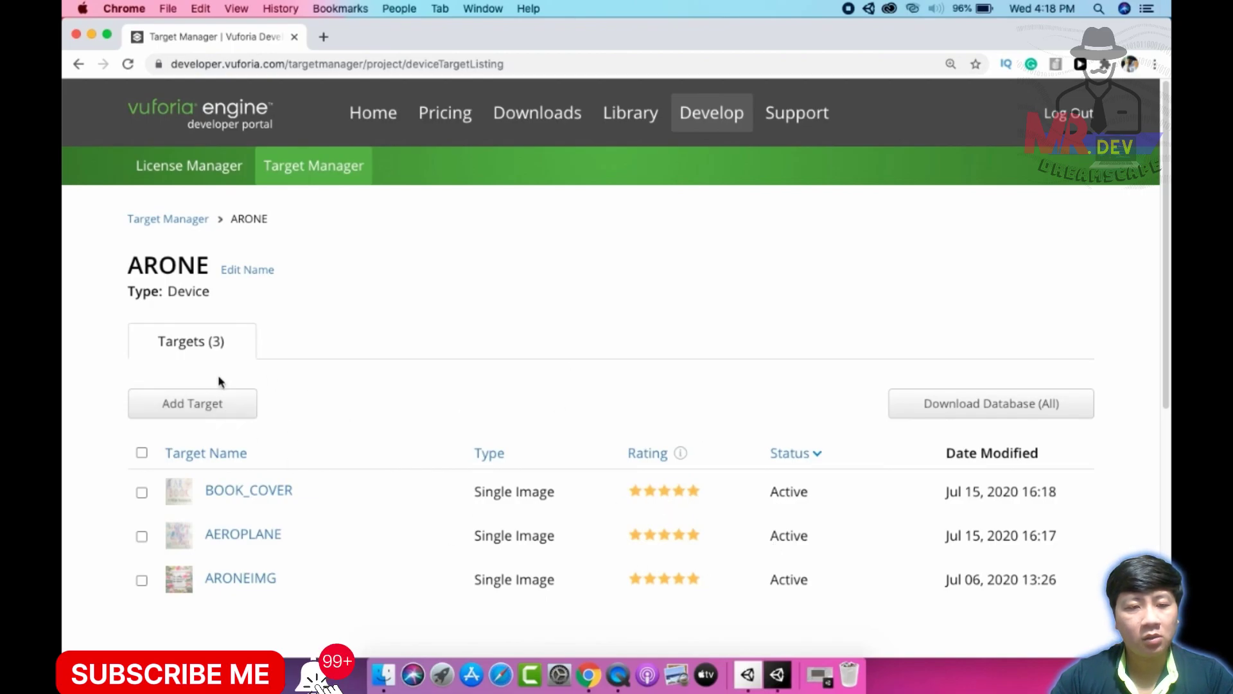
Add a single-image target named CAR from CAR.jpeg with a width of 1
{"action": "left_click", "coordinate": [183, 412]}
{"action": "left_click", "coordinate": [801, 449]}
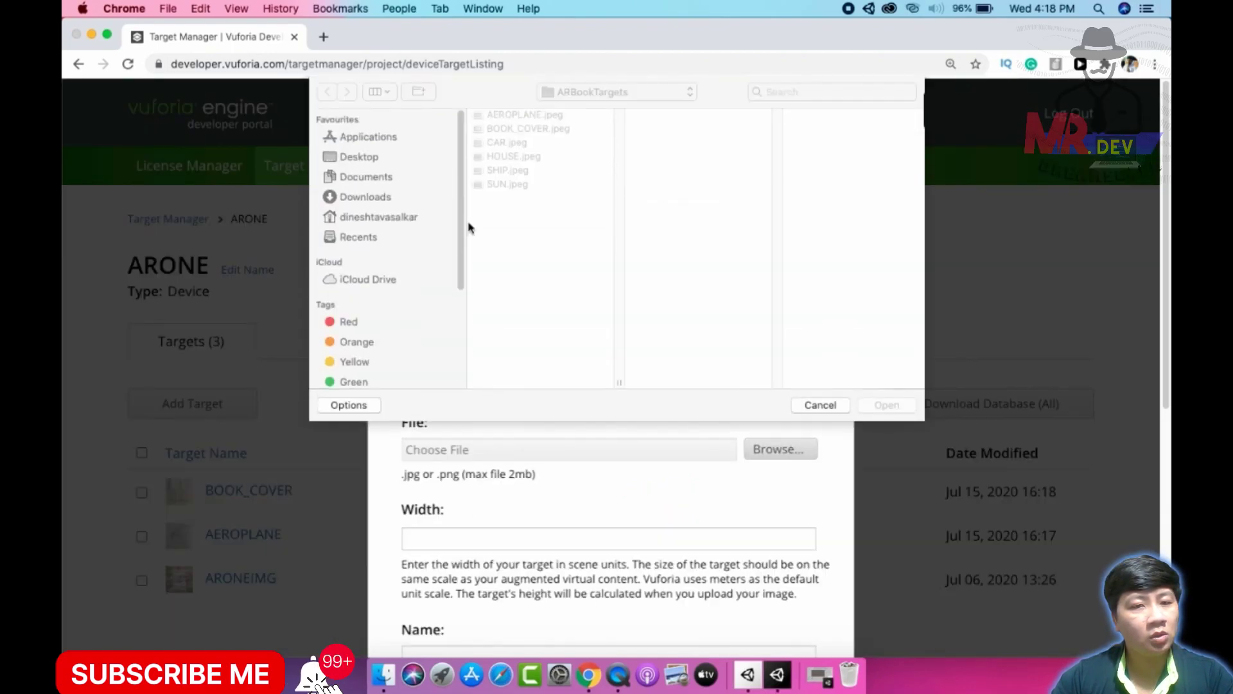
{"action": "left_click", "coordinate": [507, 143]}
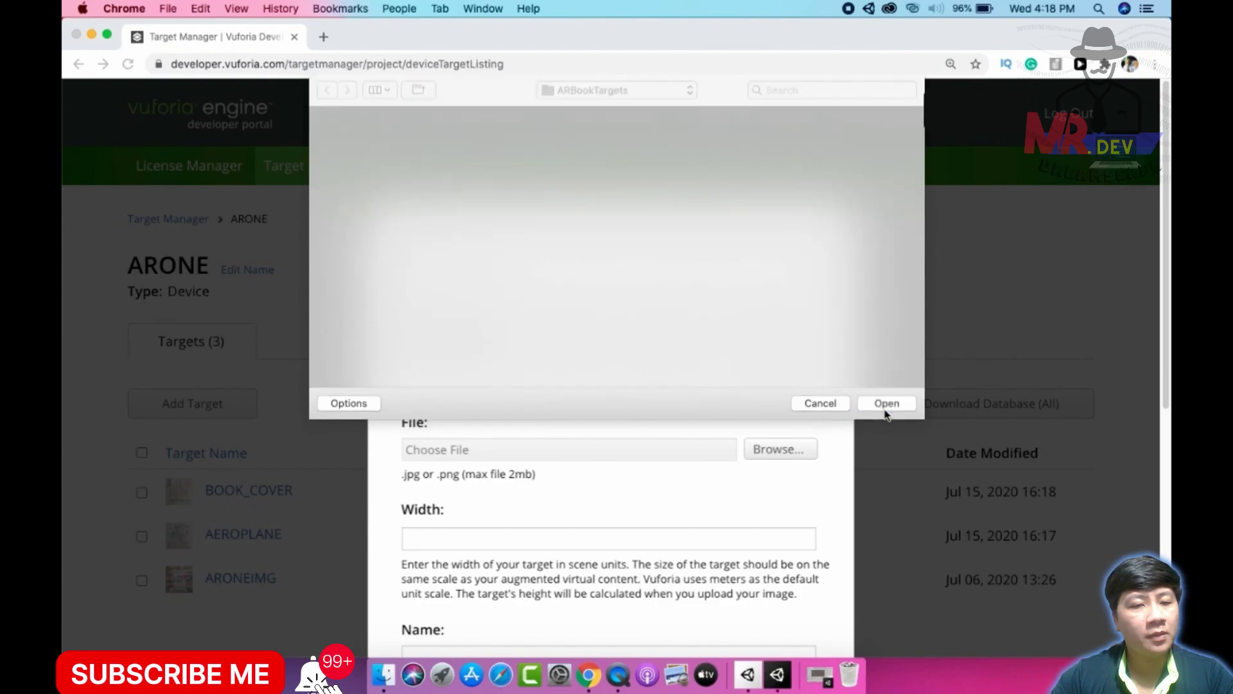
{"action": "left_click", "coordinate": [886, 404]}
{"action": "left_click", "coordinate": [474, 142]}
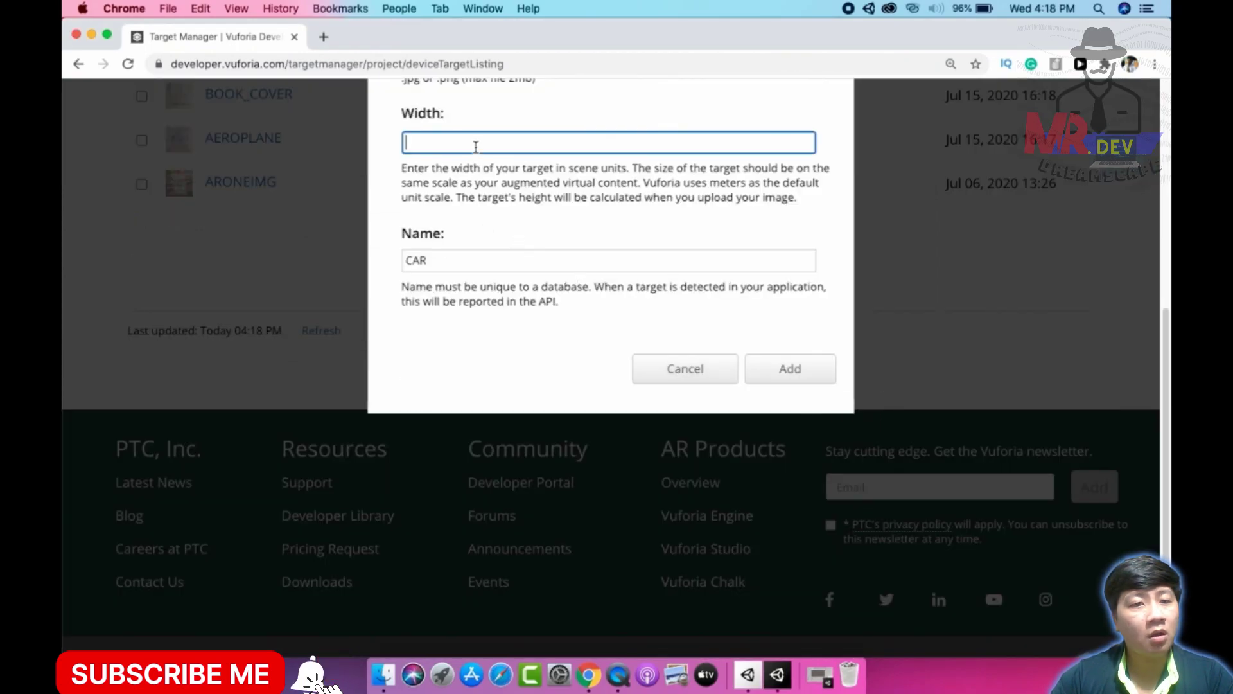
{"action": "type", "text": "1"}
{"action": "key", "text": "Return"}
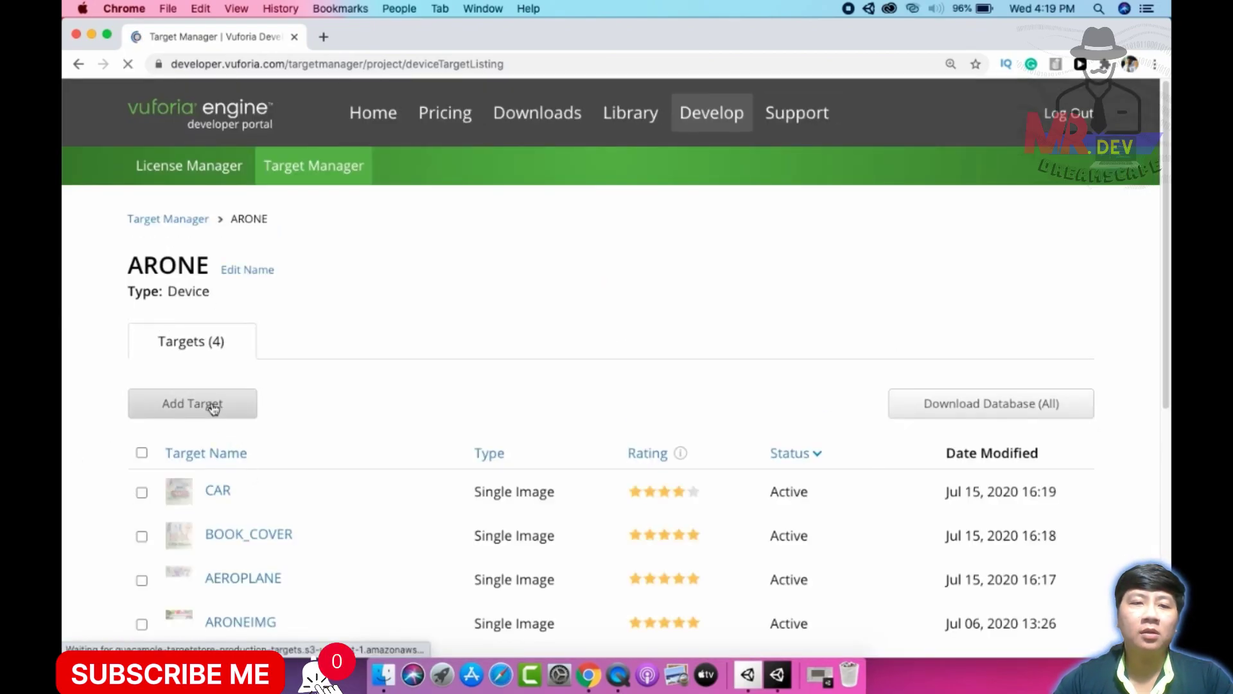
Add a single-image target named HOUSE from HOUSE.jpeg with a width of 1, and reload the target list
{"action": "left_click", "coordinate": [212, 405]}
{"action": "left_click", "coordinate": [786, 446]}
{"action": "left_click", "coordinate": [514, 156]}
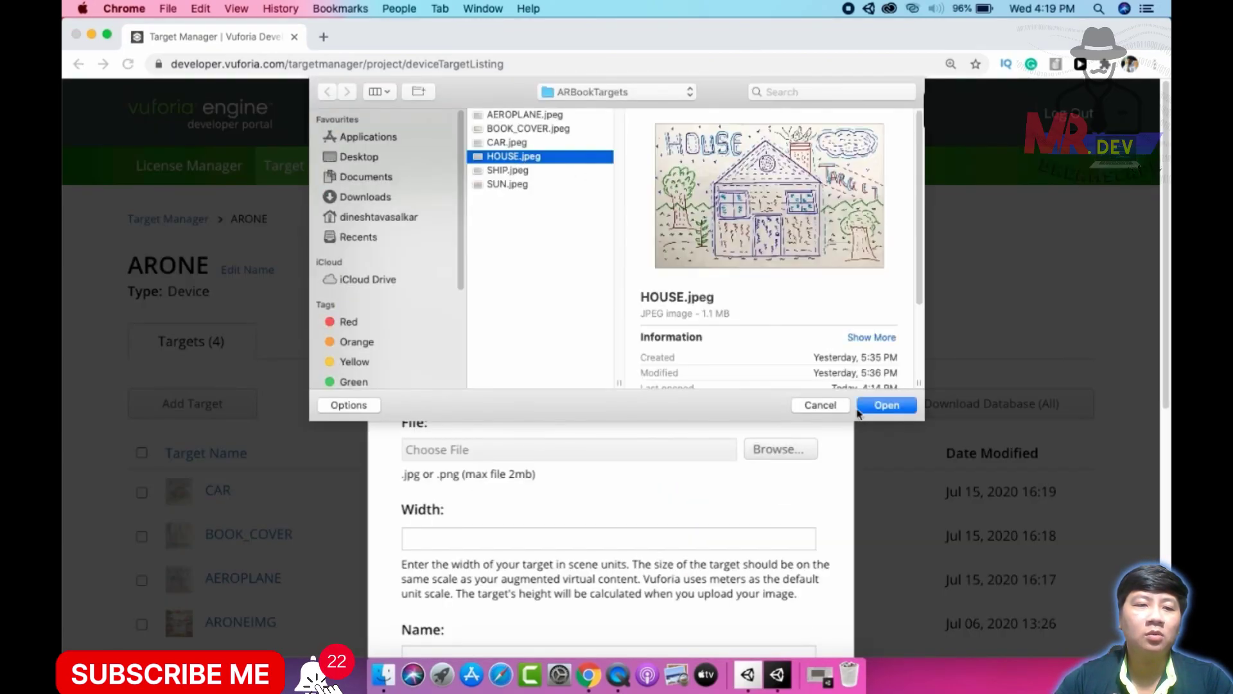
{"action": "left_click", "coordinate": [881, 405]}
{"action": "left_click", "coordinate": [488, 149]}
{"action": "type", "text": "1"}
{"action": "left_click", "coordinate": [785, 367]}
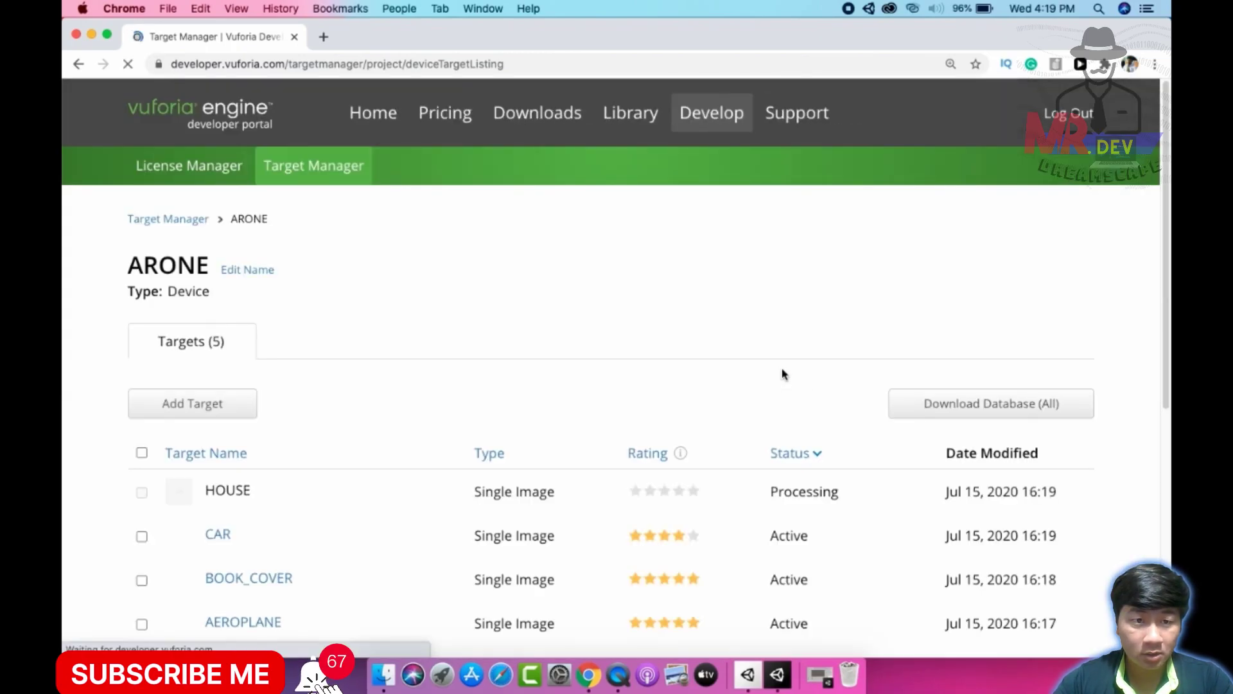
{"action": "key", "text": "super+r"}
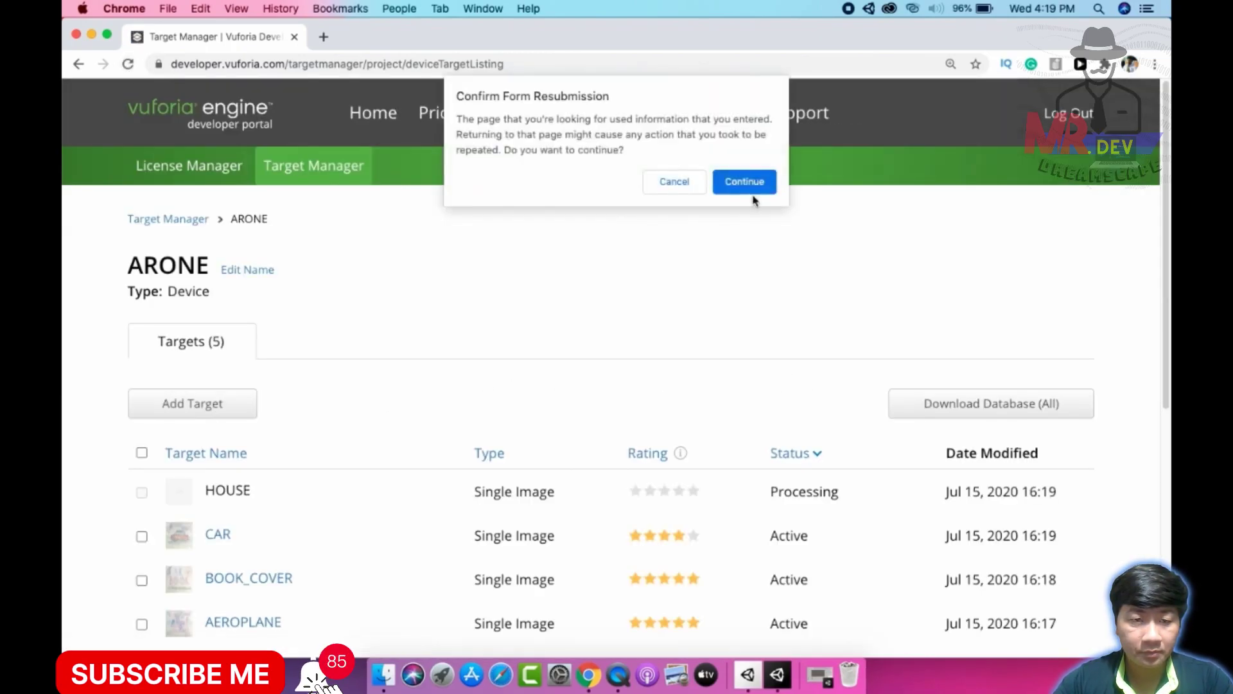
{"action": "left_click", "coordinate": [745, 184]}
Add a single-image target named SHIP from SHIP.jpeg with a width of 1, and reload the target list
{"action": "left_click", "coordinate": [204, 408]}
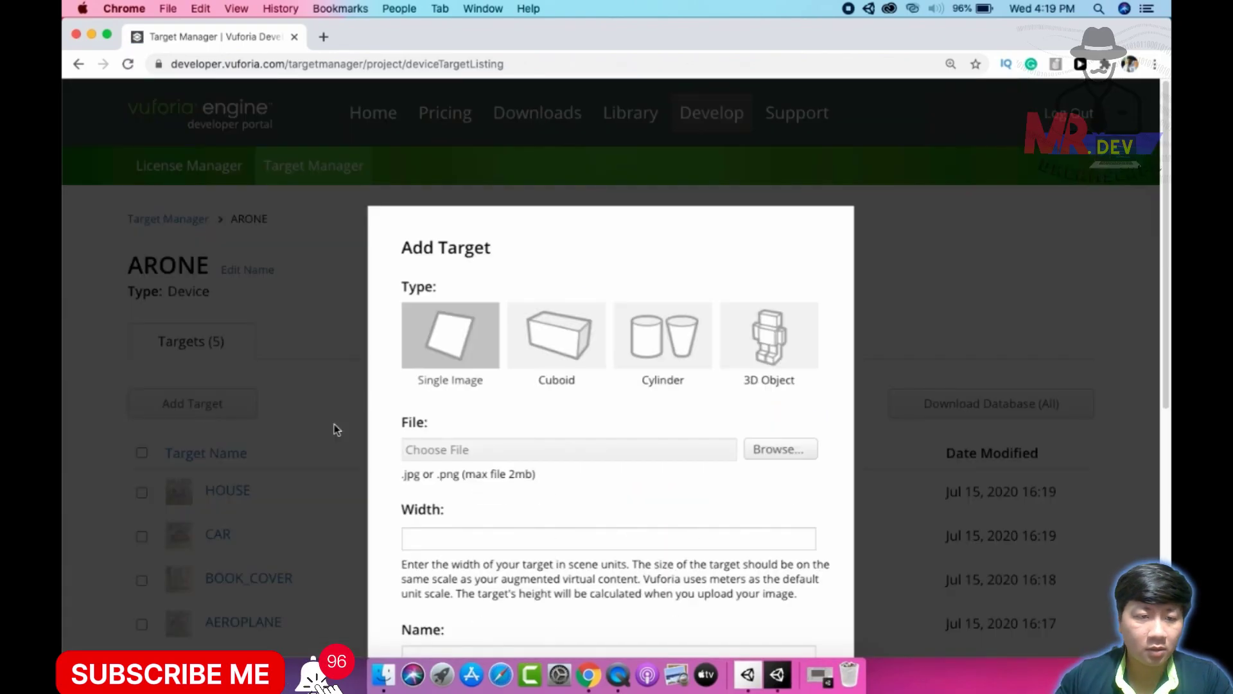
{"action": "left_click", "coordinate": [764, 449]}
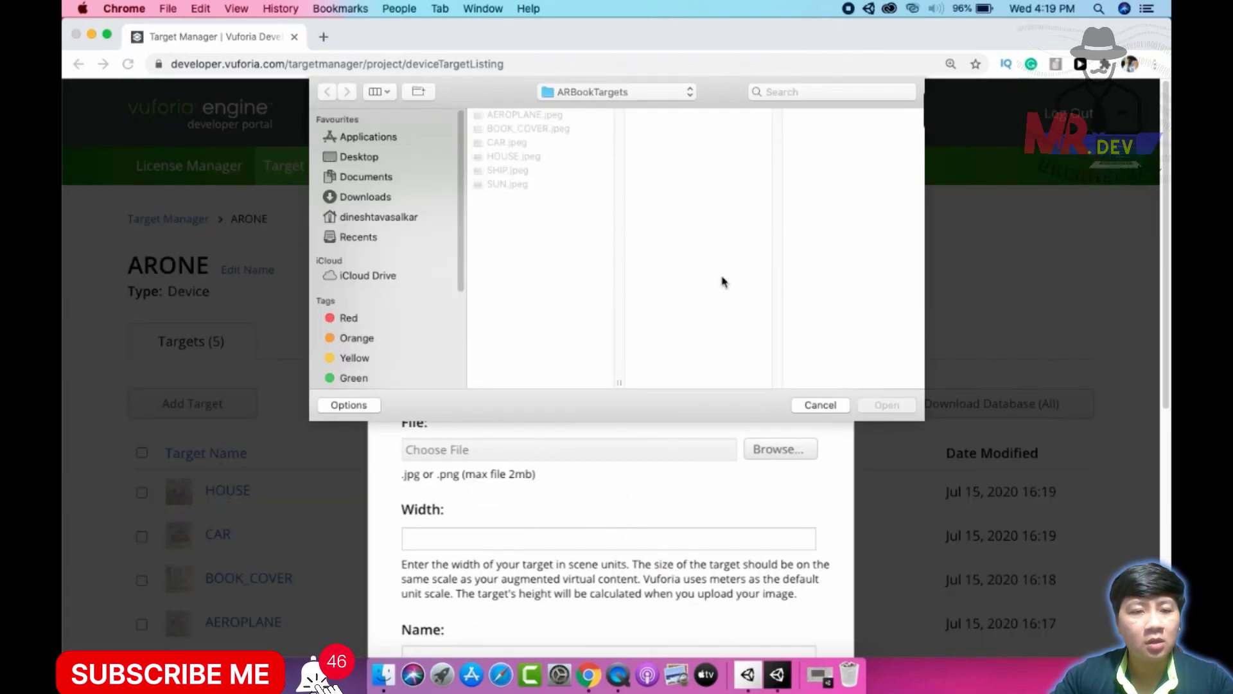
{"action": "left_click", "coordinate": [508, 171]}
{"action": "left_click", "coordinate": [887, 405]}
{"action": "scroll", "coordinate": [892, 405], "scroll_direction": "down", "scroll_amount": 6}
{"action": "left_click", "coordinate": [595, 142]}
{"action": "type", "text": "1"}
{"action": "left_click", "coordinate": [796, 364]}
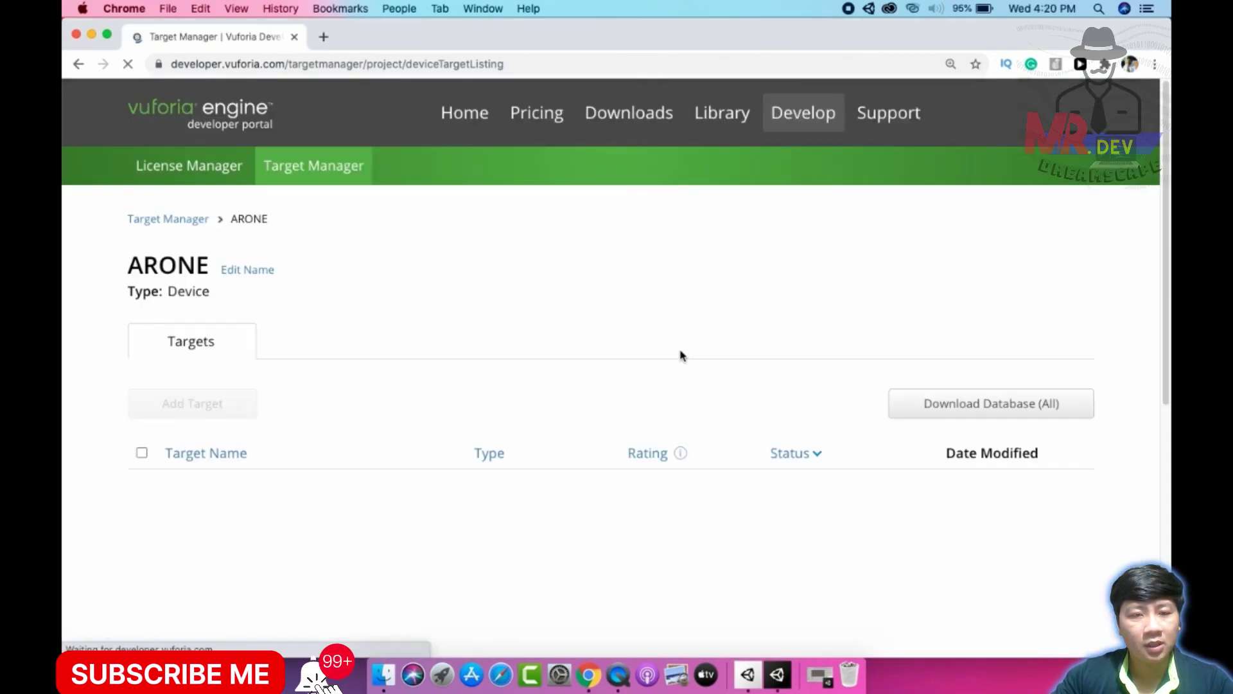
{"action": "left_click", "coordinate": [128, 64]}
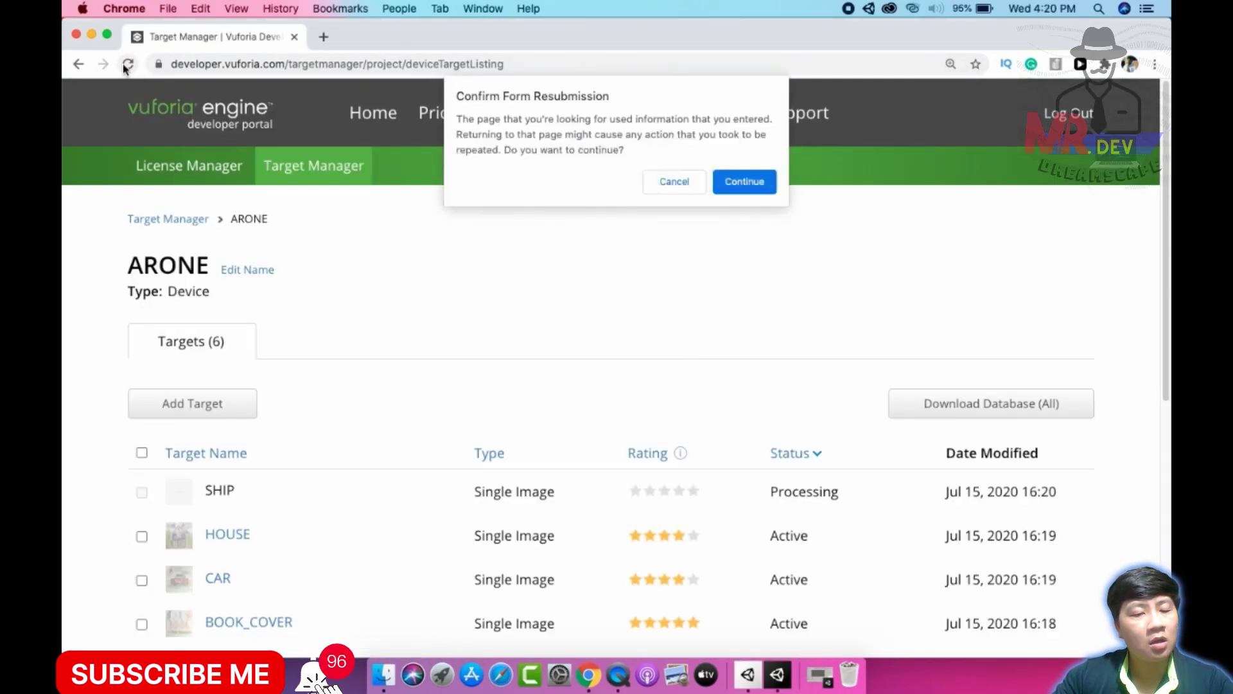
{"action": "left_click", "coordinate": [753, 180]}
Add a single-image target named SUN from SUN.jpeg with a width of 1, and reload the target list
{"action": "left_click", "coordinate": [192, 404]}
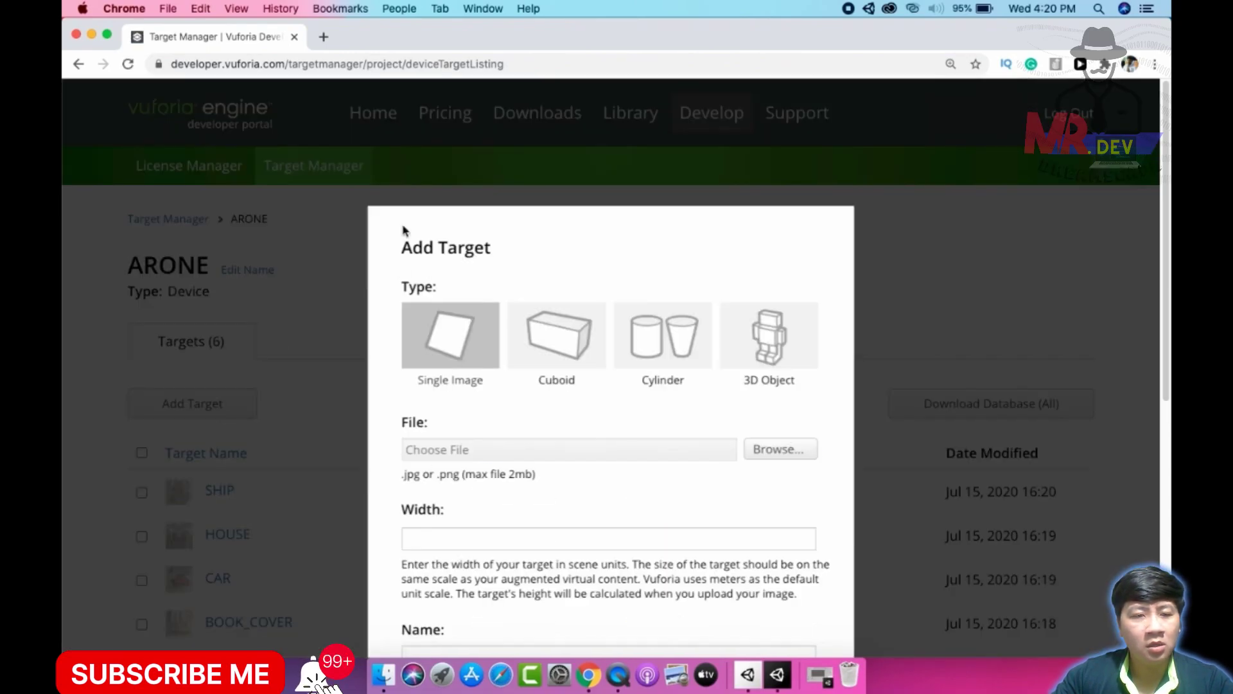
{"action": "left_click", "coordinate": [779, 448]}
{"action": "left_click", "coordinate": [507, 183]}
{"action": "left_click", "coordinate": [886, 405]}
{"action": "scroll", "coordinate": [735, 398], "scroll_direction": "down", "scroll_amount": 6}
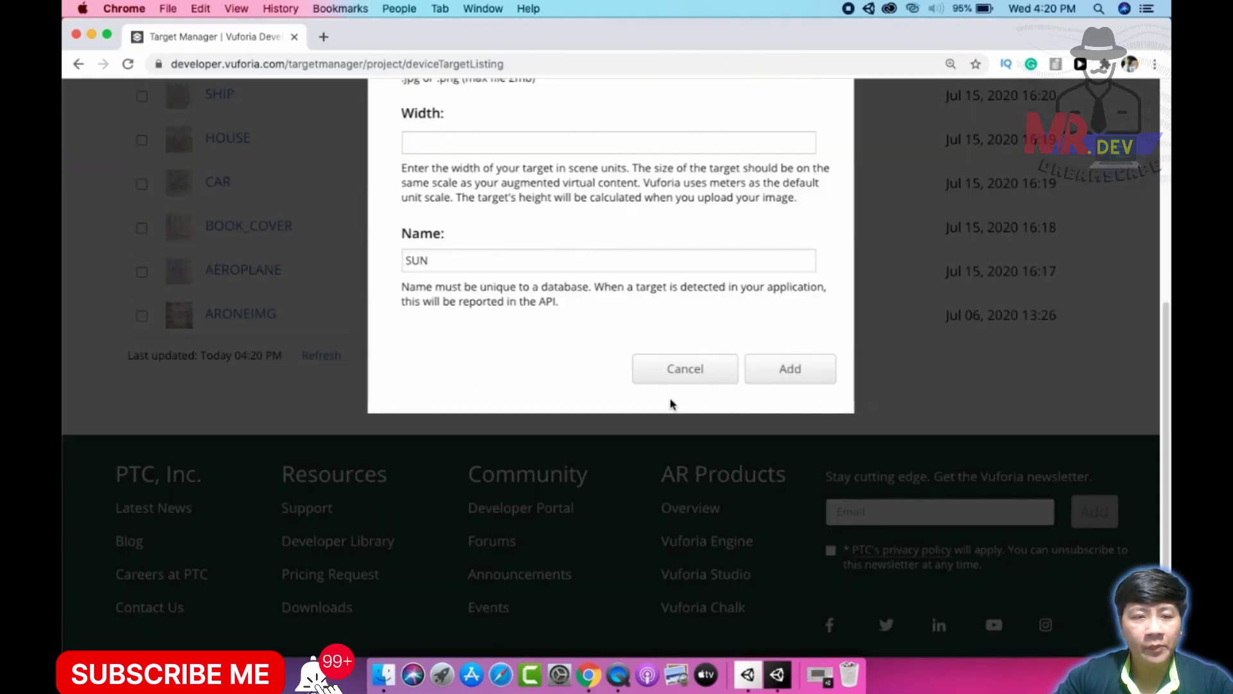
{"action": "left_click", "coordinate": [589, 144]}
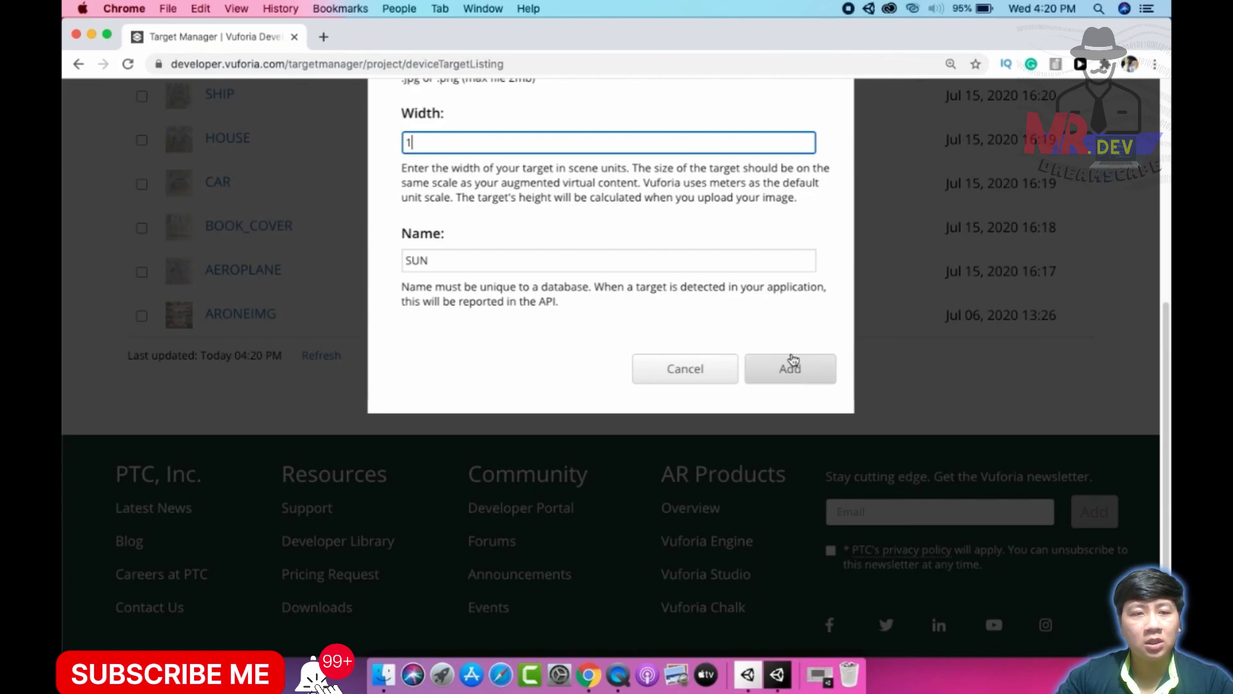
{"action": "left_click", "coordinate": [787, 361]}
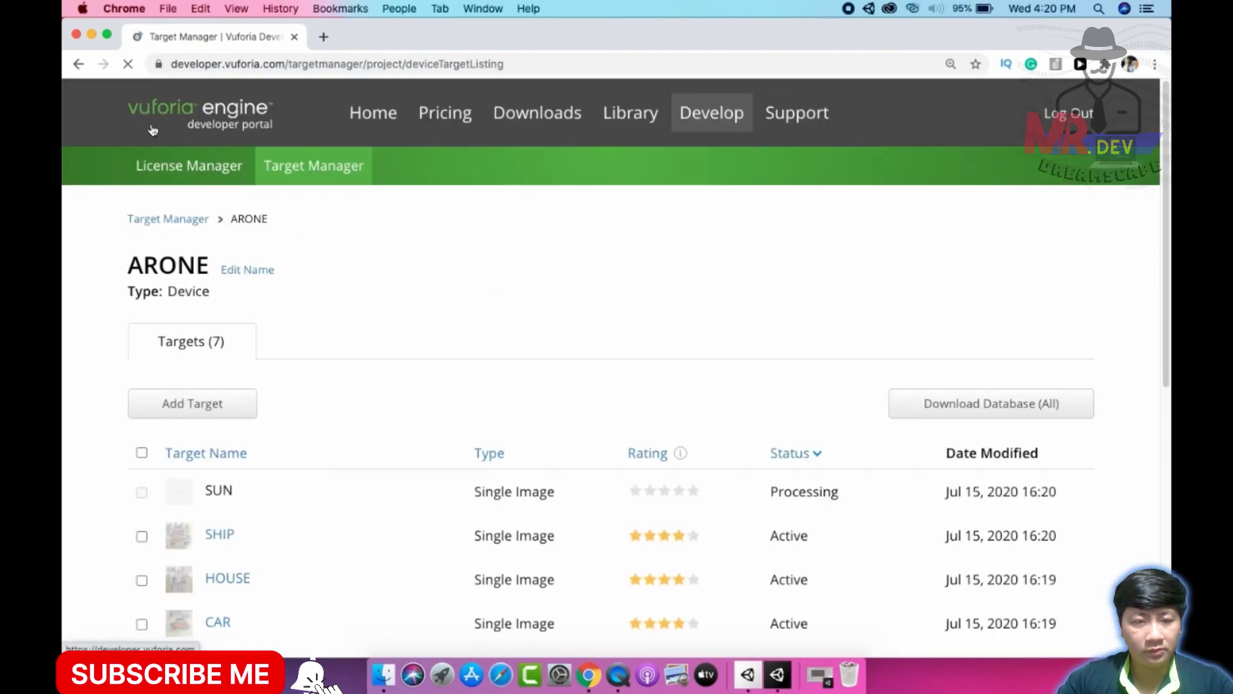
{"action": "key", "text": "super+r"}
{"action": "left_click", "coordinate": [763, 183]}
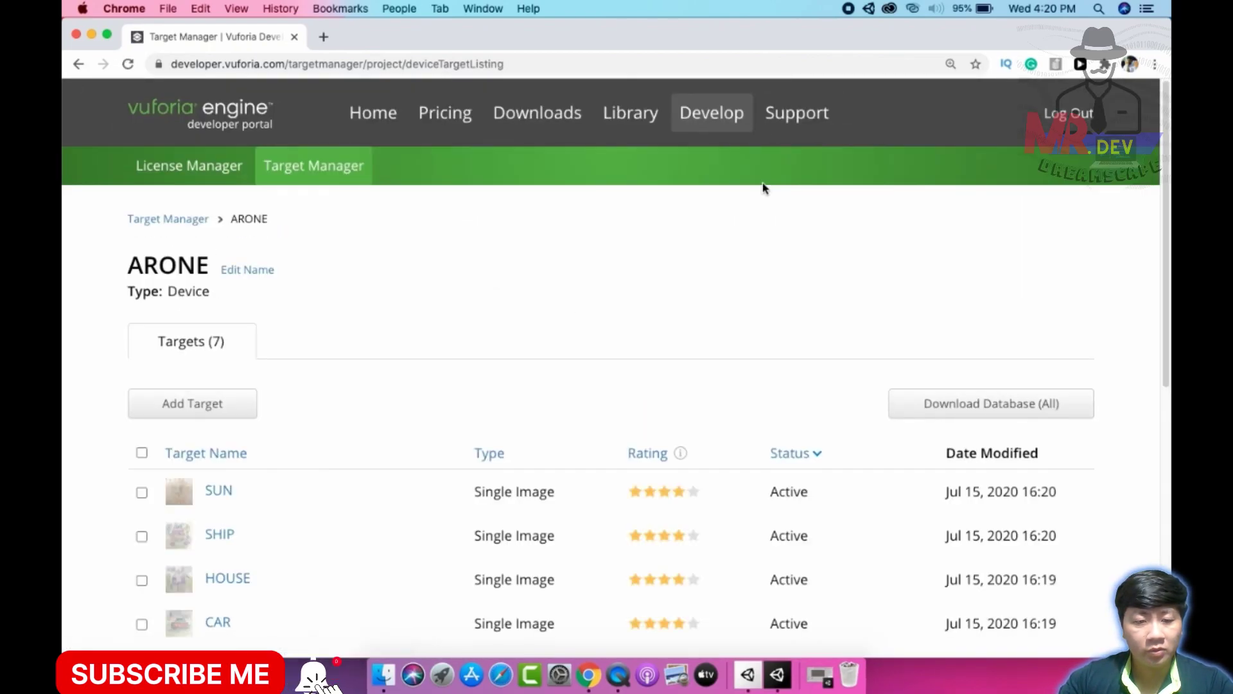
{"action": "scroll", "coordinate": [494, 219], "scroll_direction": "down", "scroll_amount": 2}
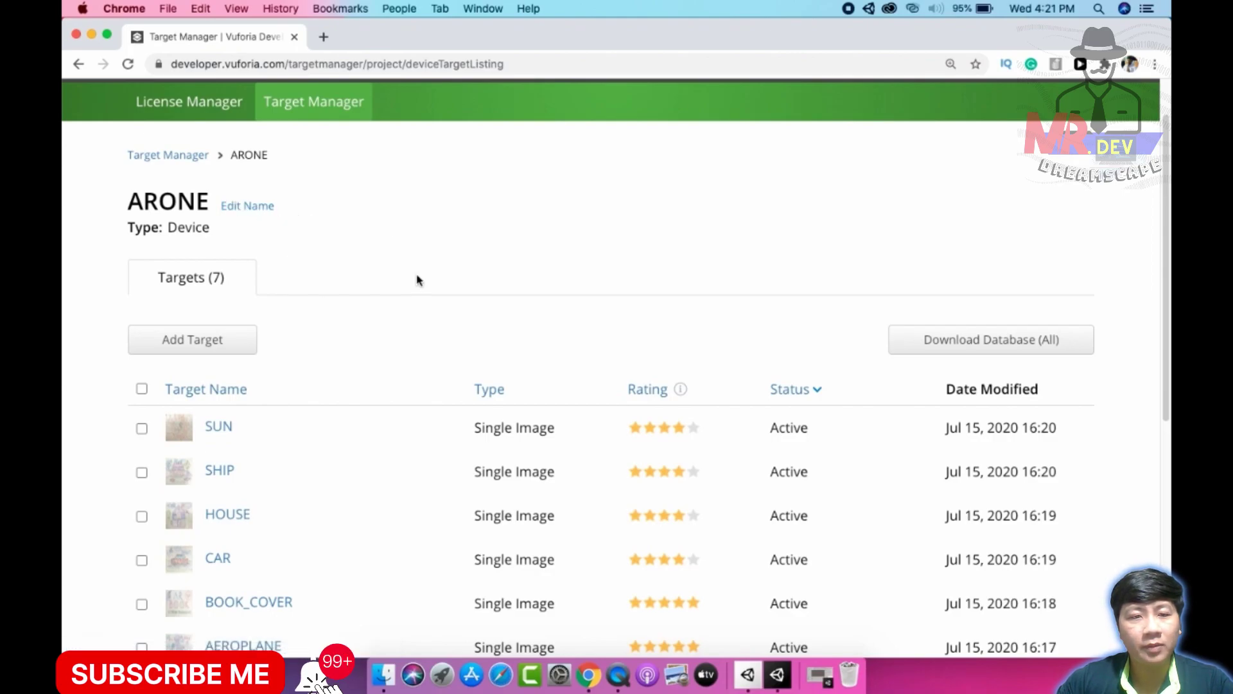
Rename the ARONE database to ARBOOK_DATABASE and save the new name
{"action": "left_click", "coordinate": [259, 206]}
{"action": "left_click", "coordinate": [438, 290]}
{"action": "key", "text": "BackSpace"}
{"action": "key", "text": "BackSpace"}
{"action": "type", "text": "BOOK"}
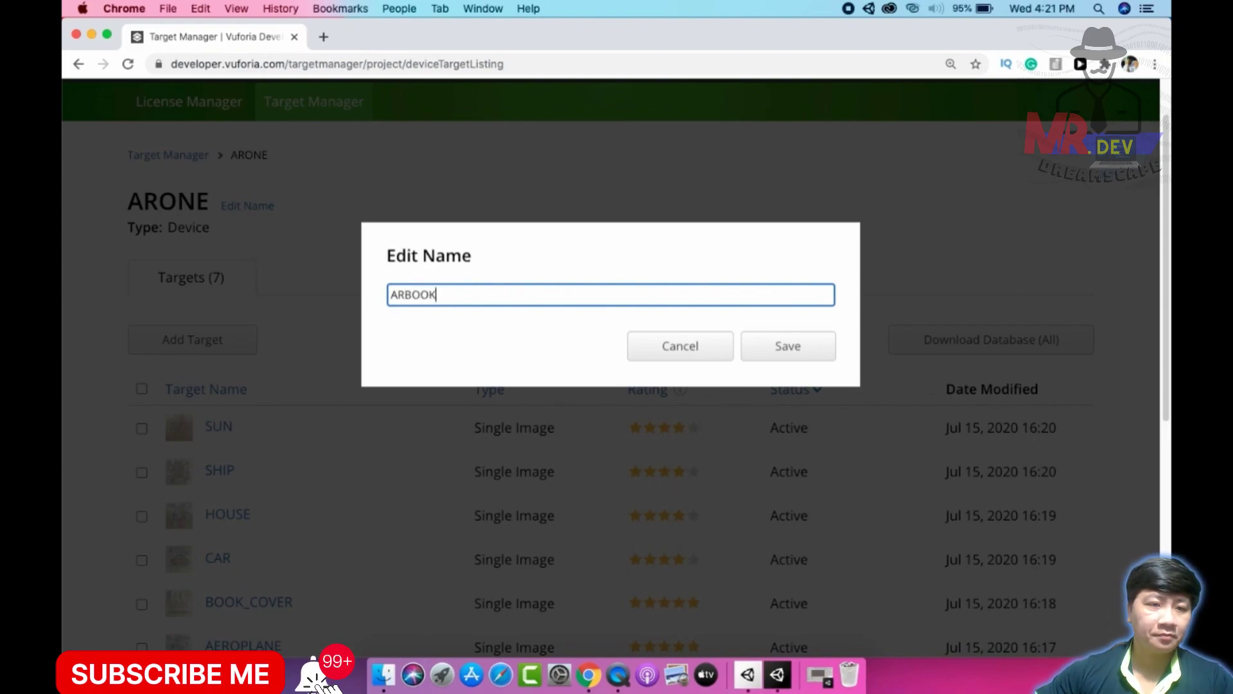
{"action": "type", "text": "_DATABASE"}
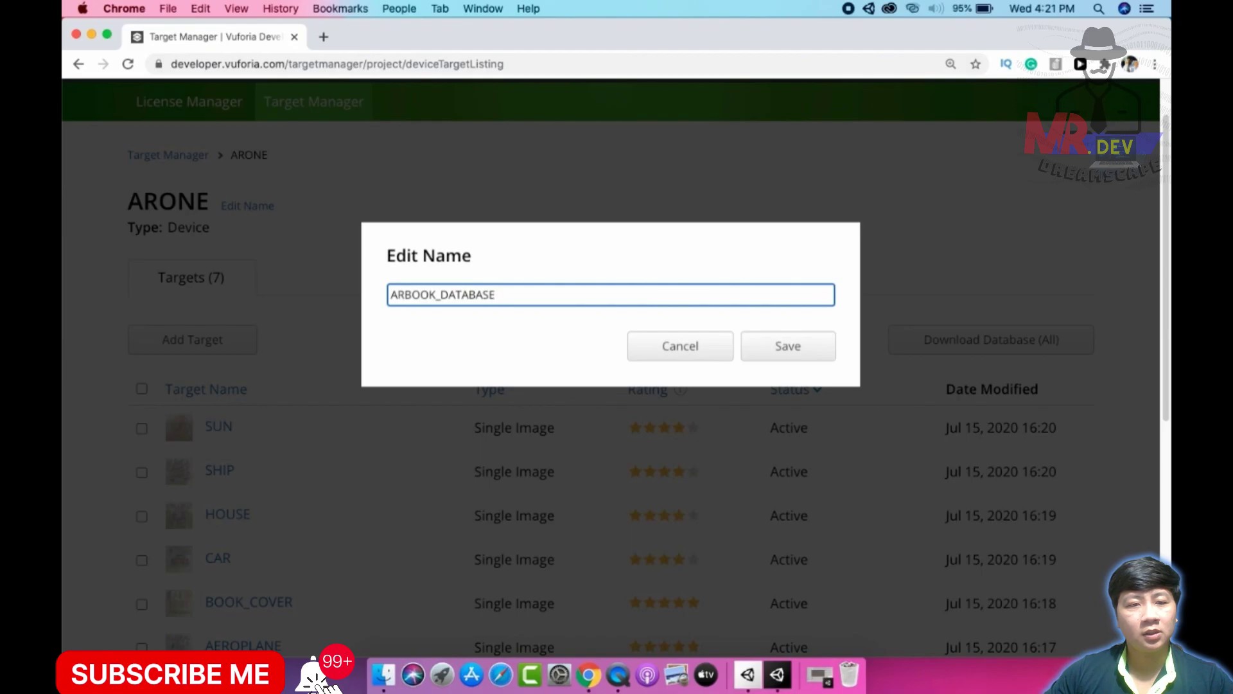
{"action": "left_click", "coordinate": [792, 347]}
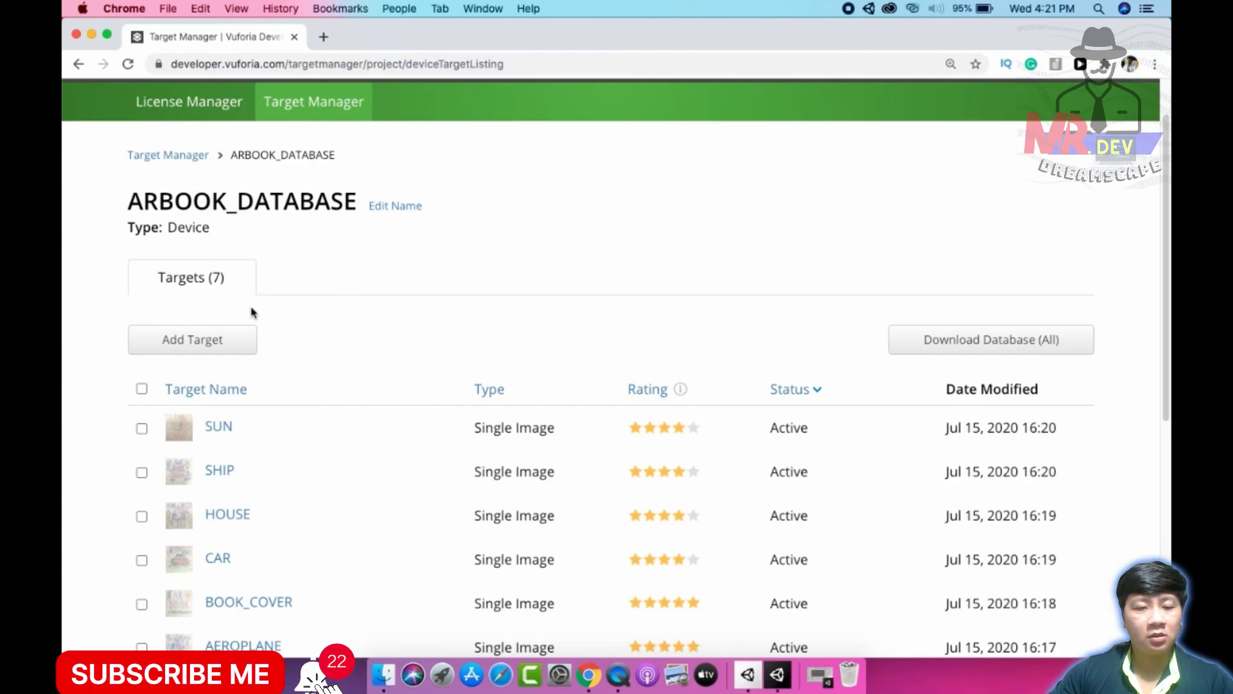
Select every target in the database except ARONEIMG
{"action": "scroll", "coordinate": [250, 311], "scroll_direction": "down", "scroll_amount": 3}
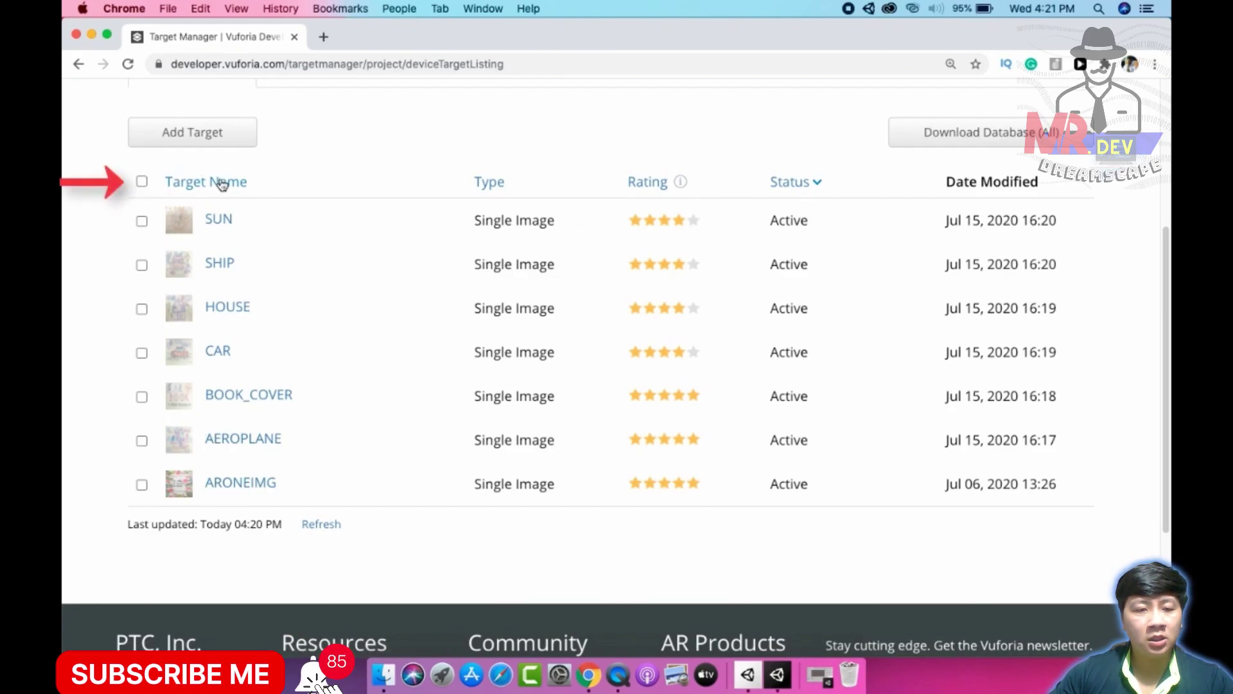
{"action": "left_click", "coordinate": [142, 183]}
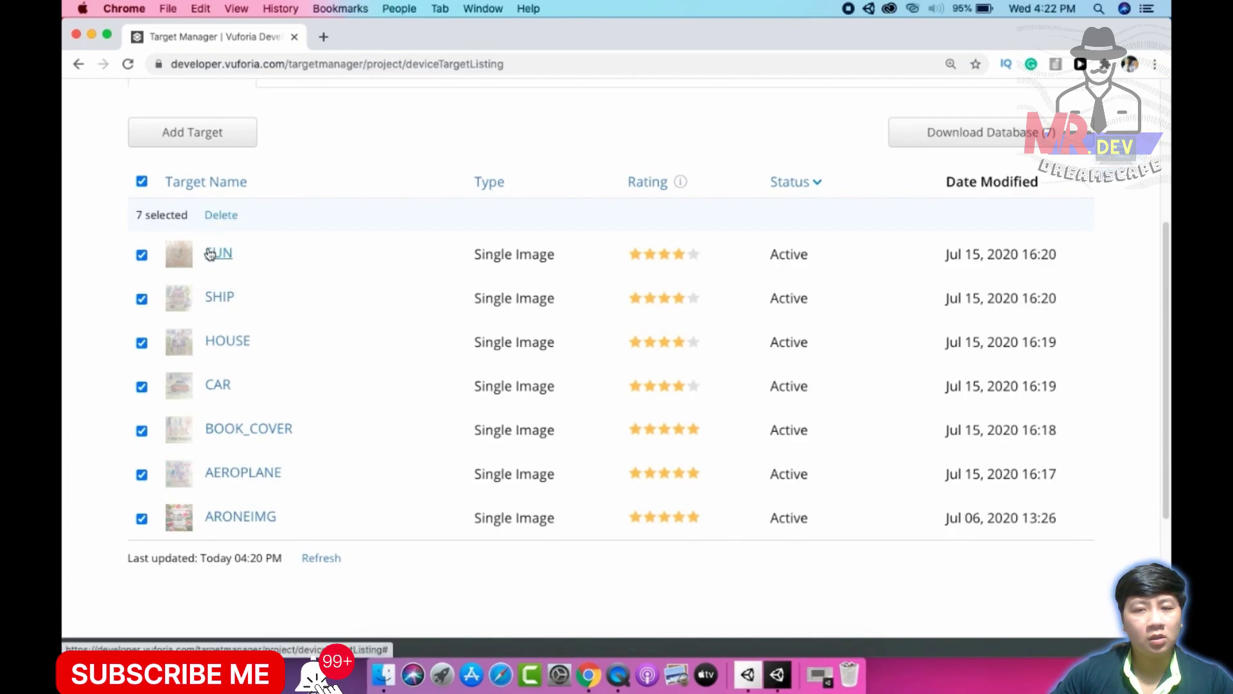
{"action": "left_click", "coordinate": [142, 518]}
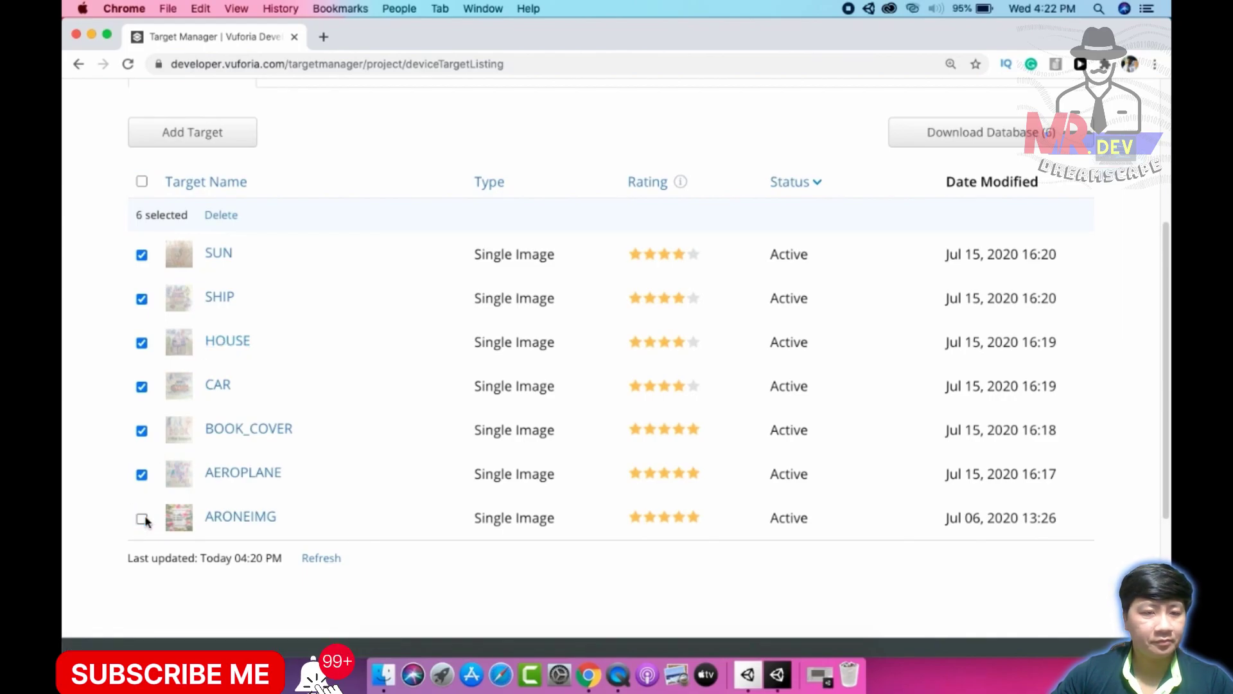